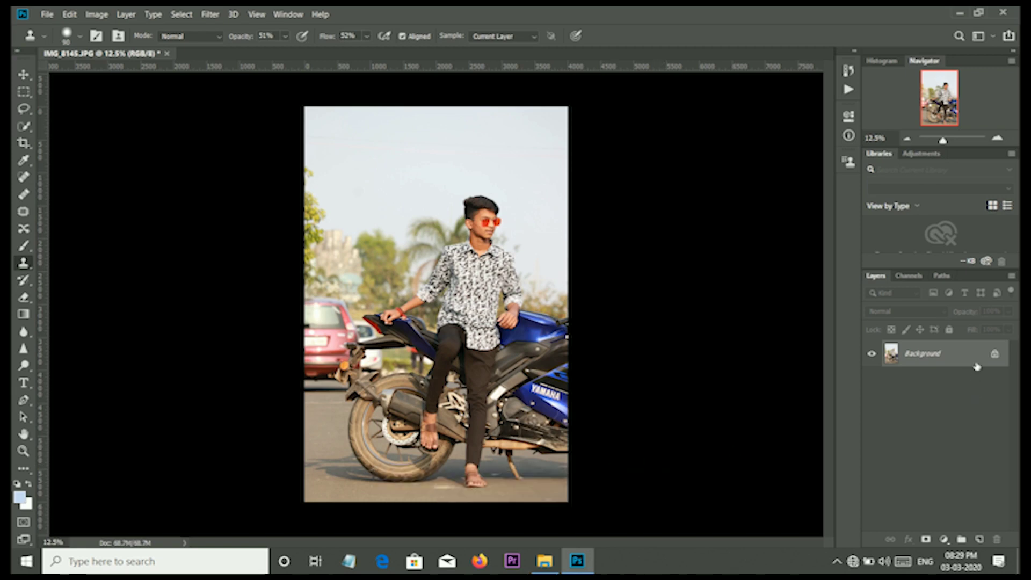
Duplicate the portrait's Background layer into a new Background copy layer
{"action": "left_click_drag", "start_coordinate": [969, 365], "coordinate": [980, 540]}
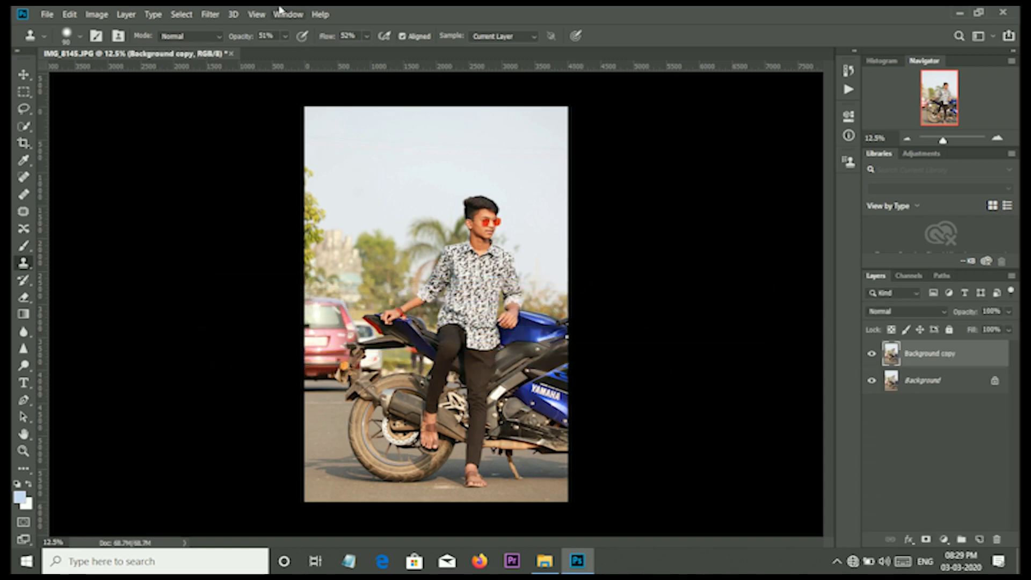
Apply Imagenomic Noiseware noise reduction to Background copy after checking the face preview
{"action": "left_click", "coordinate": [210, 16]}
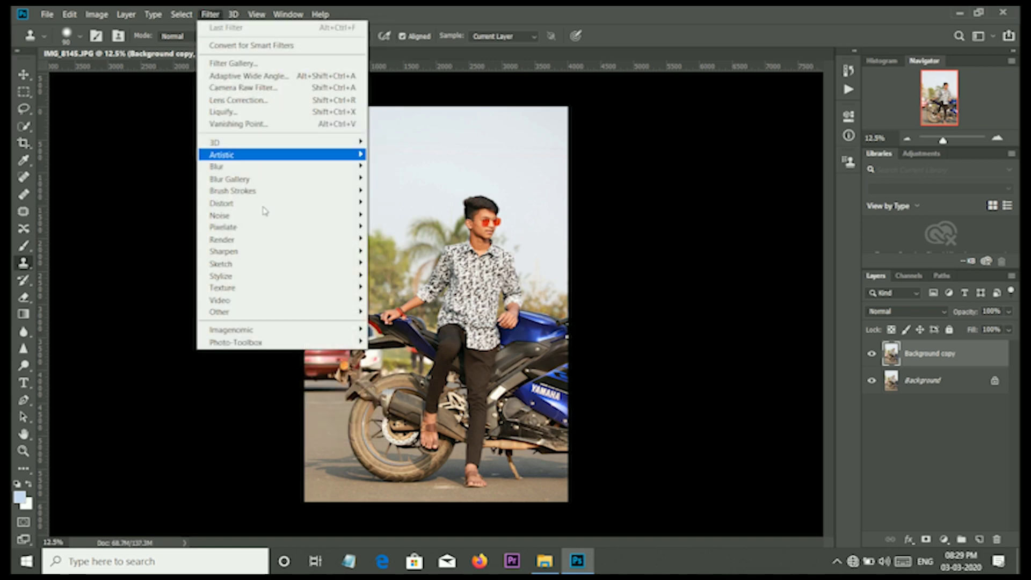
{"action": "mouse_move", "coordinate": [232, 330]}
{"action": "left_click", "coordinate": [395, 329]}
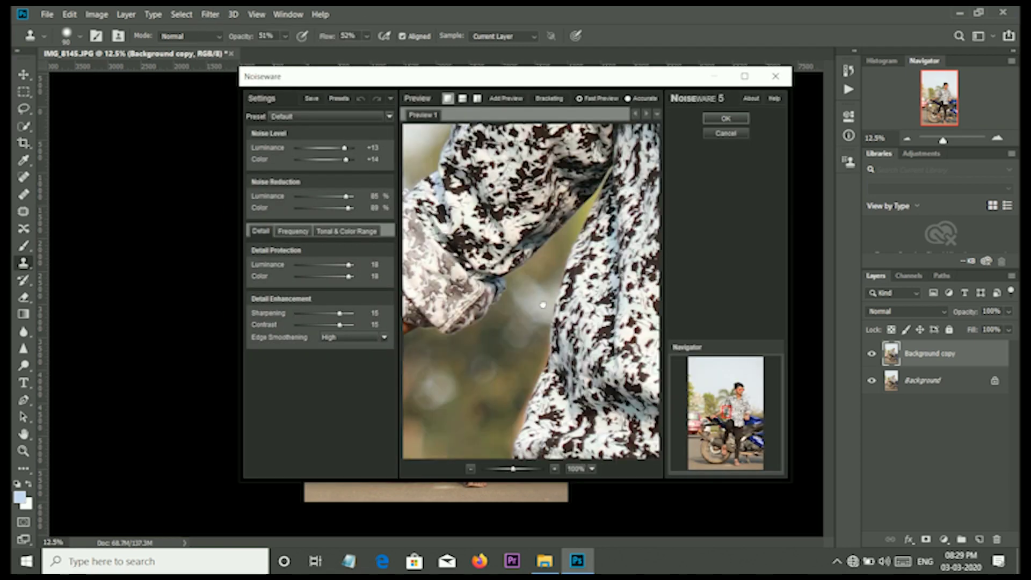
{"action": "left_click_drag", "start_coordinate": [543, 304], "coordinate": [530, 393]}
{"action": "left_click", "coordinate": [739, 388]}
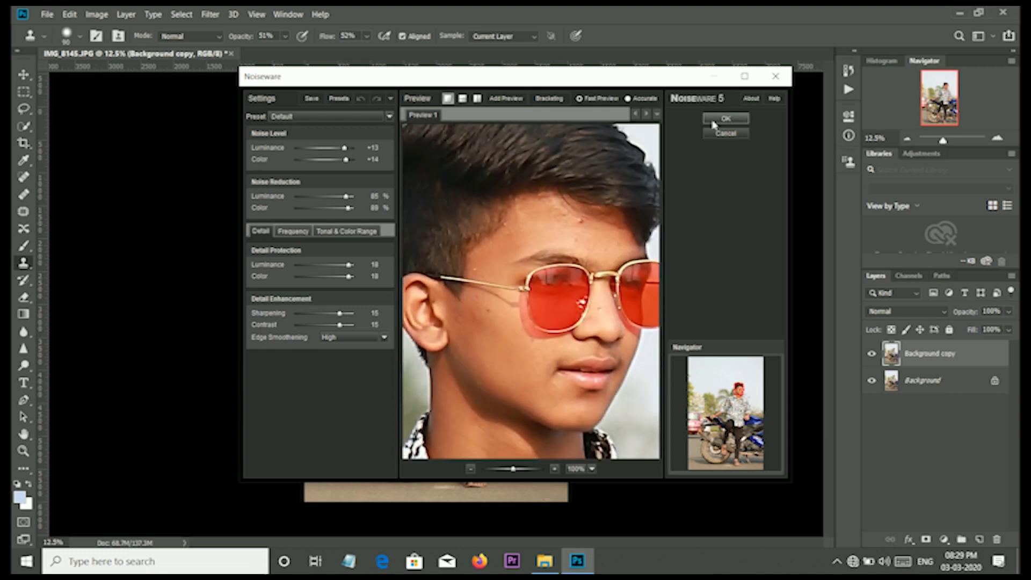
{"action": "left_click", "coordinate": [724, 119]}
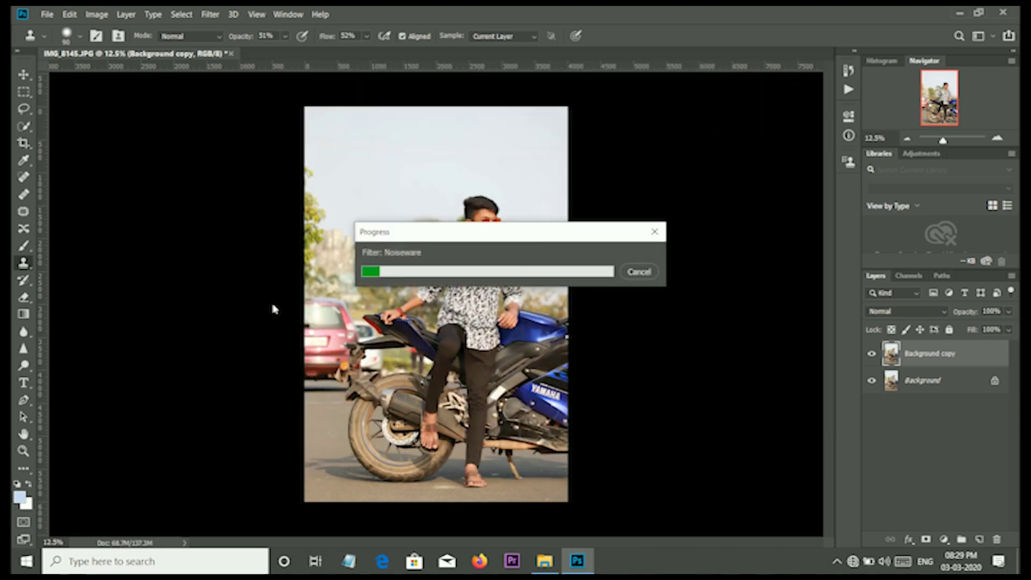
{"action": "left_click", "coordinate": [23, 177]}
Zoom into the face and heal two forehead blemishes and the dark spot on the nose
{"action": "scroll", "coordinate": [482, 209], "scroll_direction": "up", "scroll_amount": 1}
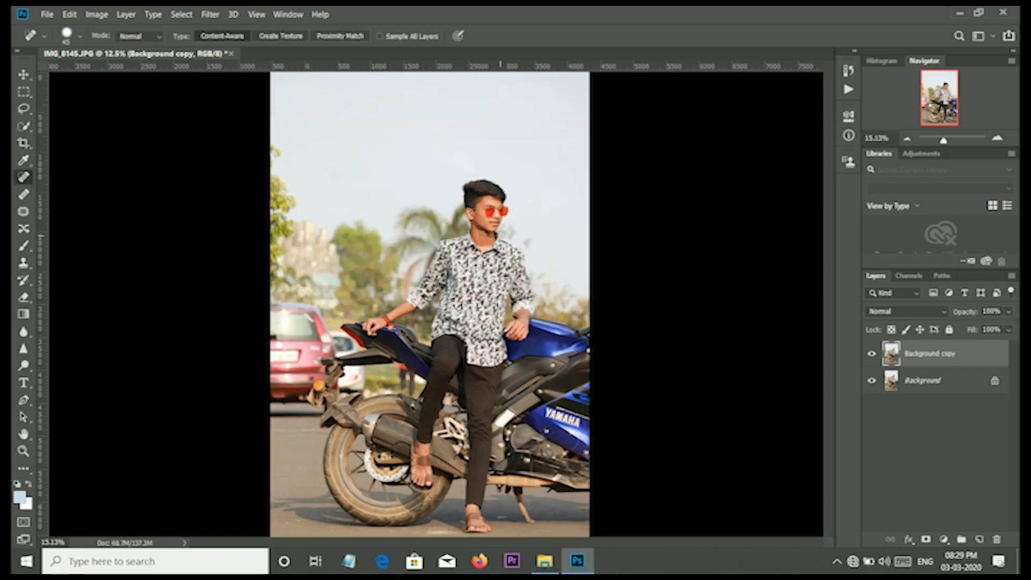
{"action": "scroll", "coordinate": [483, 211], "scroll_direction": "up", "scroll_amount": 1}
{"action": "scroll", "coordinate": [489, 212], "scroll_direction": "up", "scroll_amount": 2}
{"action": "scroll", "coordinate": [497, 213], "scroll_direction": "up", "scroll_amount": 2}
{"action": "scroll", "coordinate": [521, 252], "scroll_direction": "up", "scroll_amount": 2}
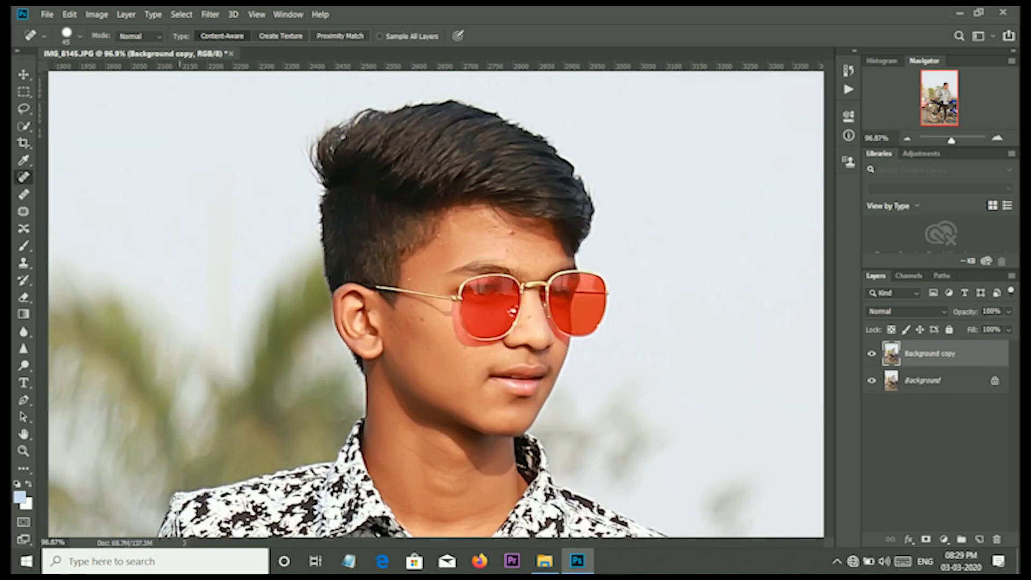
{"action": "scroll", "coordinate": [529, 260], "scroll_direction": "up", "scroll_amount": 2}
{"action": "scroll", "coordinate": [531, 264], "scroll_direction": "up", "scroll_amount": 1}
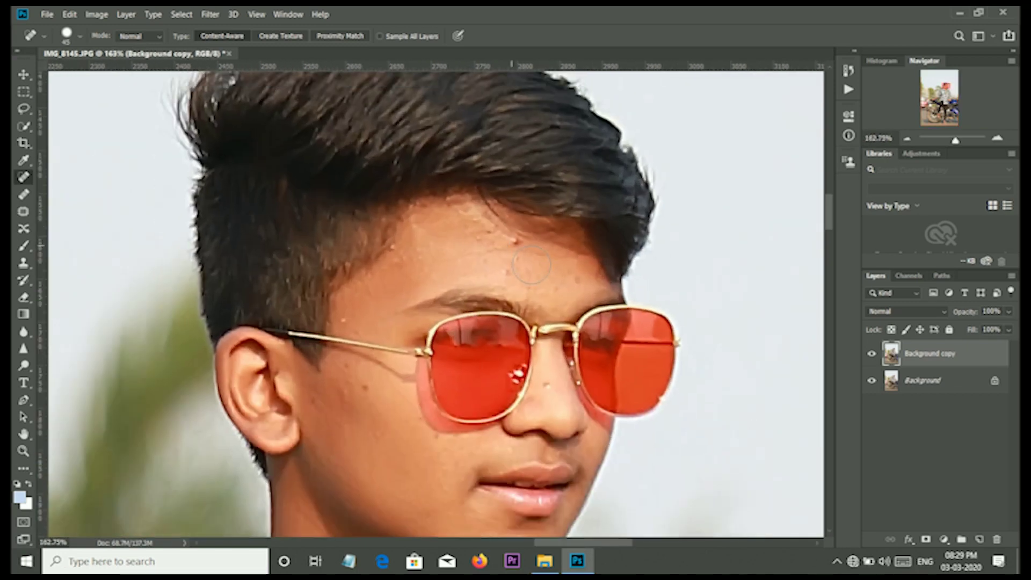
{"action": "left_click", "coordinate": [511, 239]}
{"action": "left_click", "coordinate": [510, 260]}
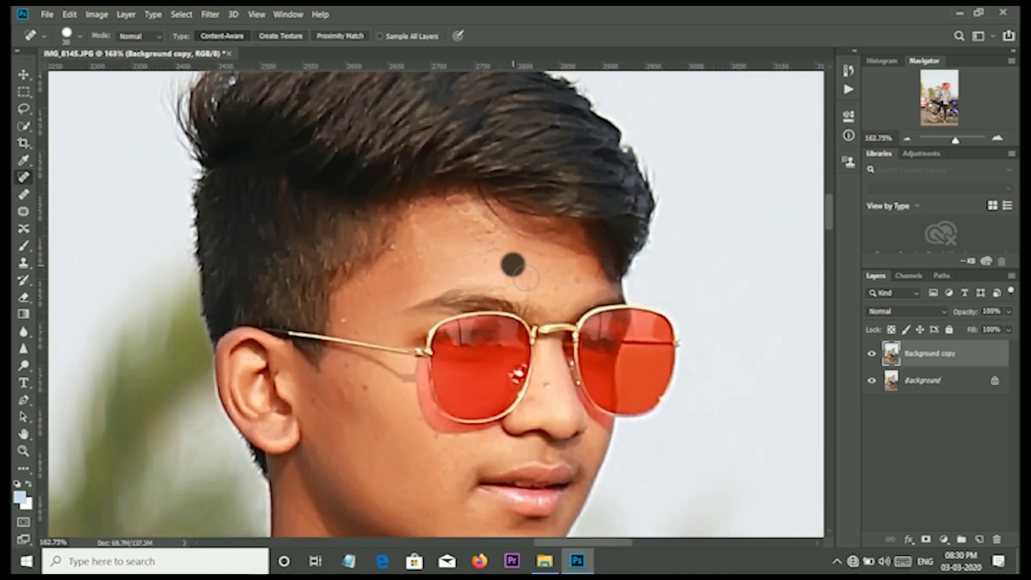
{"action": "left_click", "coordinate": [546, 381]}
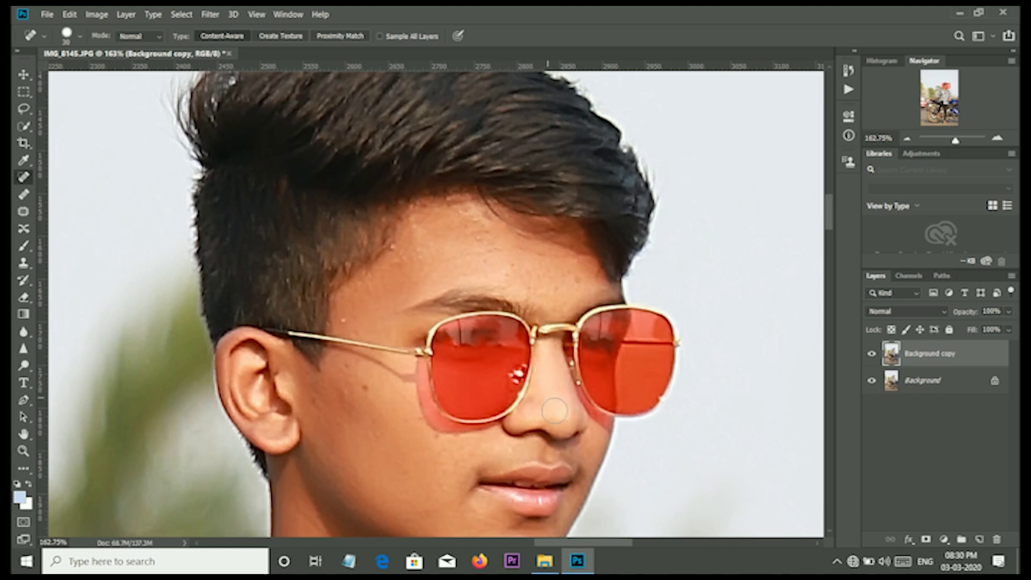
{"action": "left_click", "coordinate": [540, 403]}
Heal small forehead spots and the blemishes across the cheek, jaw and temple
{"action": "left_click", "coordinate": [395, 250]}
{"action": "left_click", "coordinate": [416, 229]}
{"action": "left_click", "coordinate": [478, 245]}
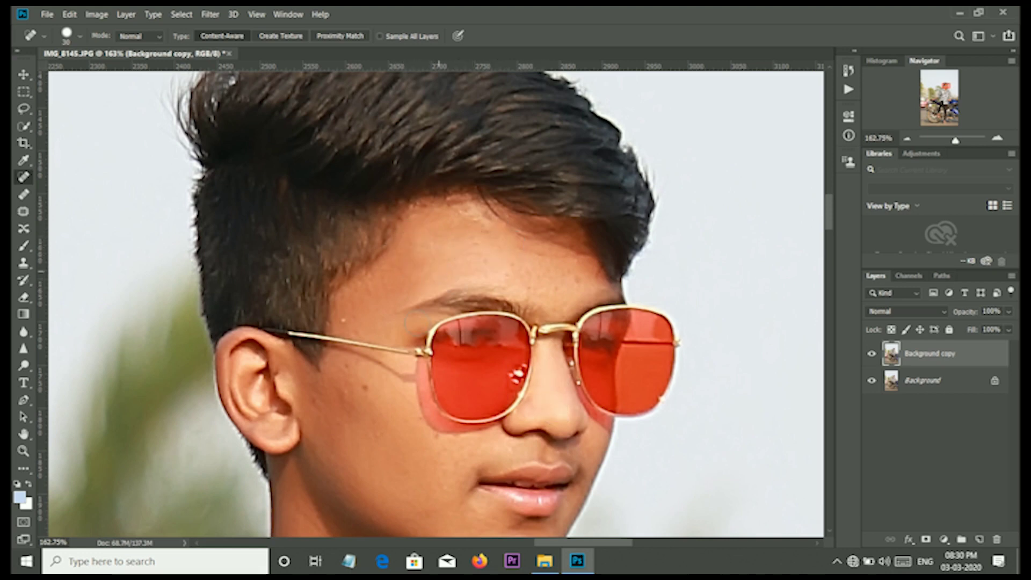
{"action": "left_click", "coordinate": [369, 388]}
{"action": "left_click", "coordinate": [351, 369]}
{"action": "left_click", "coordinate": [436, 439]}
{"action": "left_click", "coordinate": [458, 461]}
{"action": "left_click", "coordinate": [381, 435]}
{"action": "left_click", "coordinate": [348, 401]}
{"action": "left_click", "coordinate": [347, 314]}
Heal the remaining forehead spots above the brow and zoom back out to the full portrait
{"action": "left_click", "coordinate": [476, 264]}
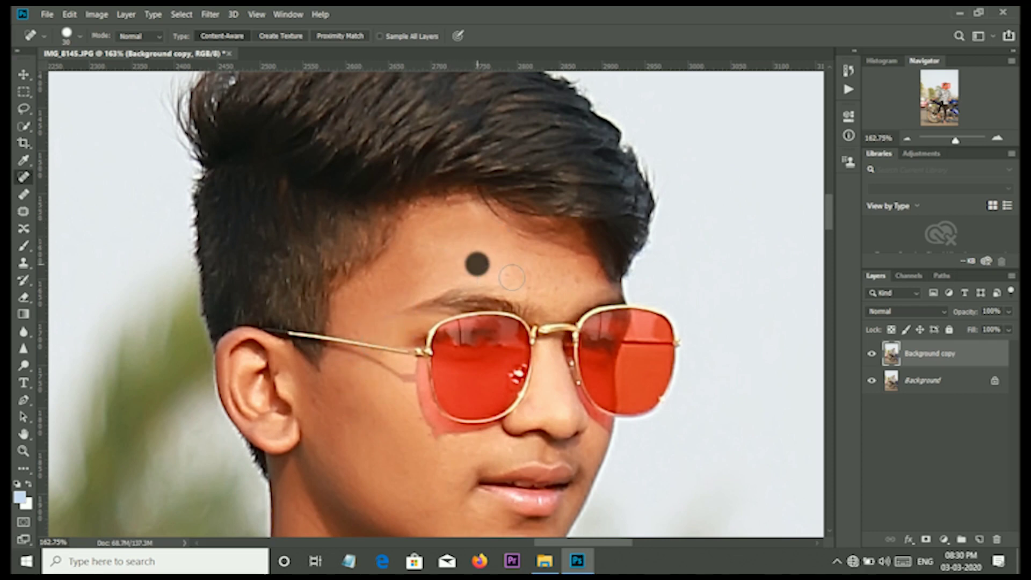
{"action": "left_click", "coordinate": [506, 264]}
{"action": "left_click", "coordinate": [538, 284]}
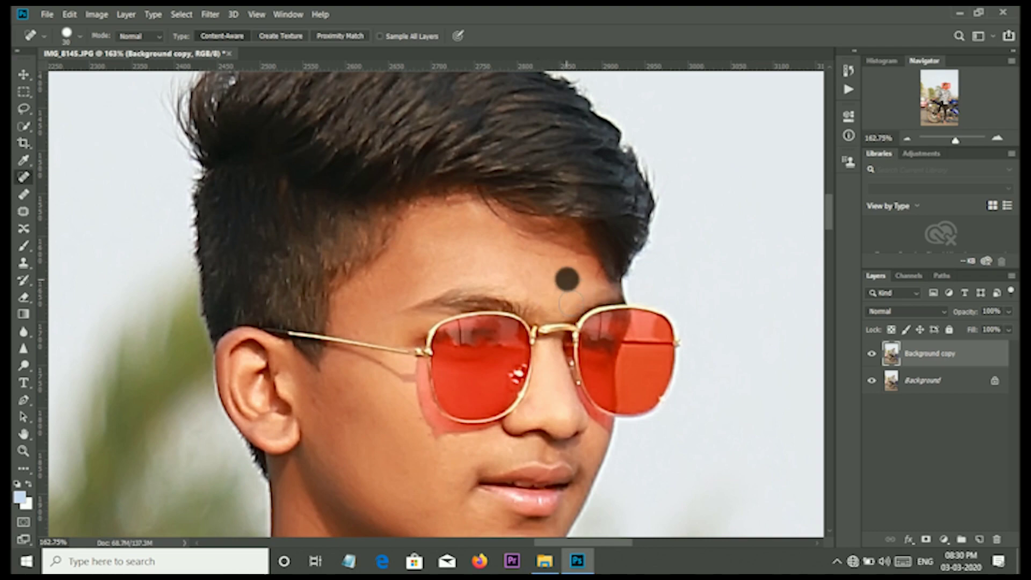
{"action": "left_click", "coordinate": [557, 290]}
{"action": "left_click", "coordinate": [578, 276]}
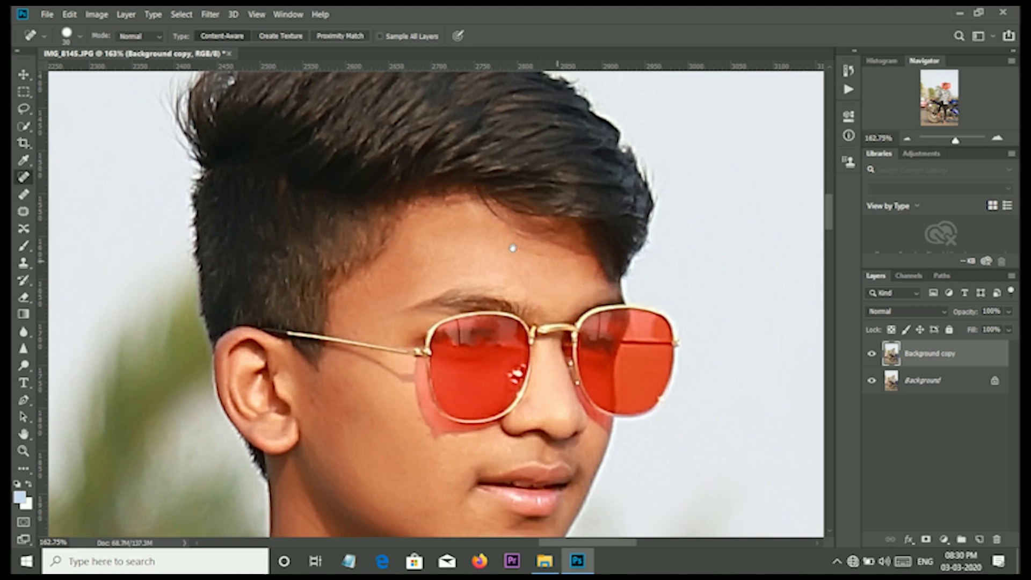
{"action": "scroll", "coordinate": [499, 252], "scroll_direction": "down", "scroll_amount": 2}
{"action": "scroll", "coordinate": [483, 263], "scroll_direction": "down", "scroll_amount": 2}
{"action": "scroll", "coordinate": [462, 273], "scroll_direction": "down", "scroll_amount": 2}
{"action": "scroll", "coordinate": [438, 290], "scroll_direction": "down", "scroll_amount": 2}
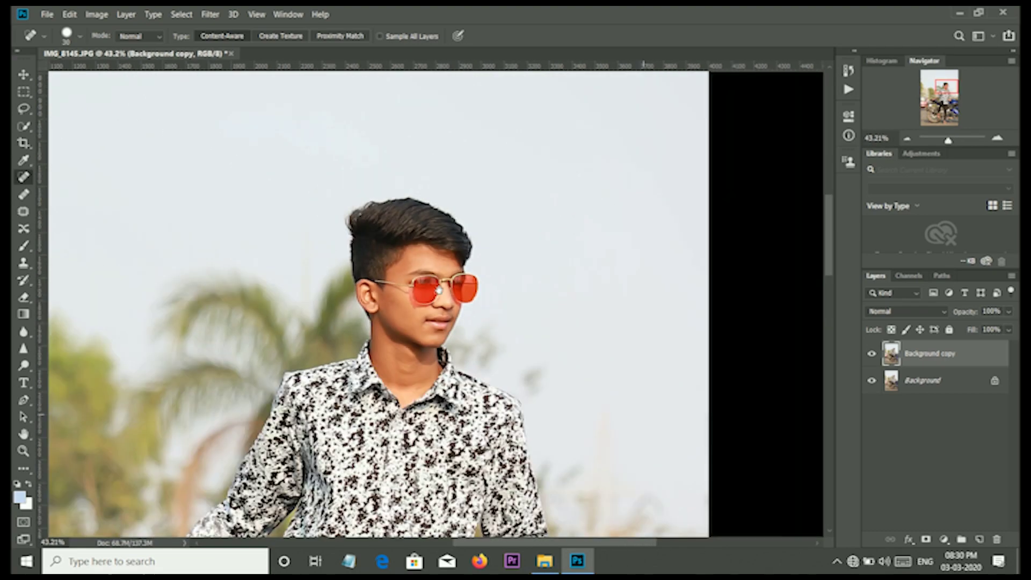
{"action": "scroll", "coordinate": [439, 290], "scroll_direction": "down", "scroll_amount": 1}
{"action": "scroll", "coordinate": [439, 290], "scroll_direction": "down", "scroll_amount": 1}
{"action": "scroll", "coordinate": [438, 290], "scroll_direction": "down", "scroll_amount": 1}
{"action": "scroll", "coordinate": [439, 290], "scroll_direction": "down", "scroll_amount": 1}
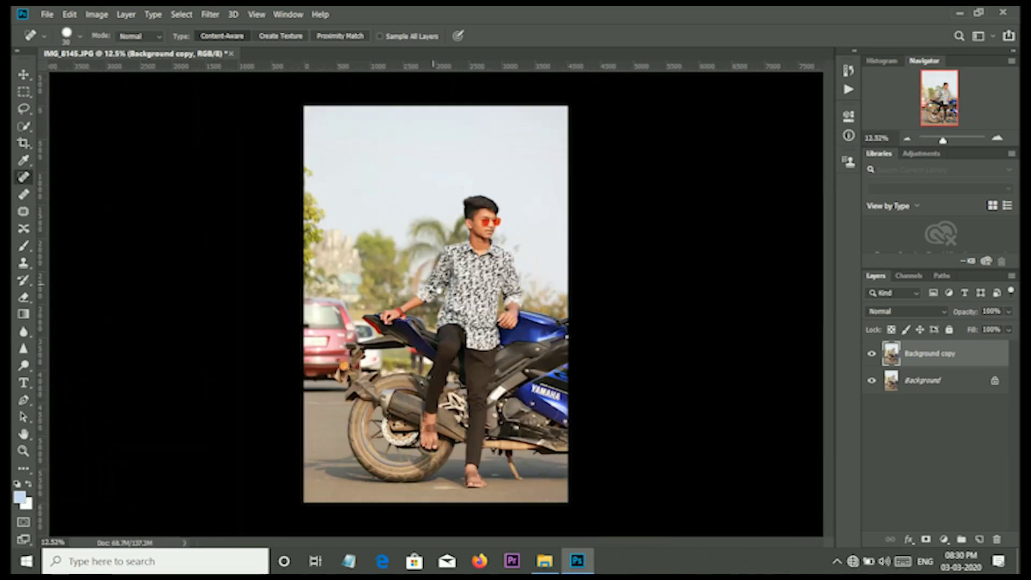
{"action": "scroll", "coordinate": [435, 304], "scroll_direction": "up", "scroll_amount": 1}
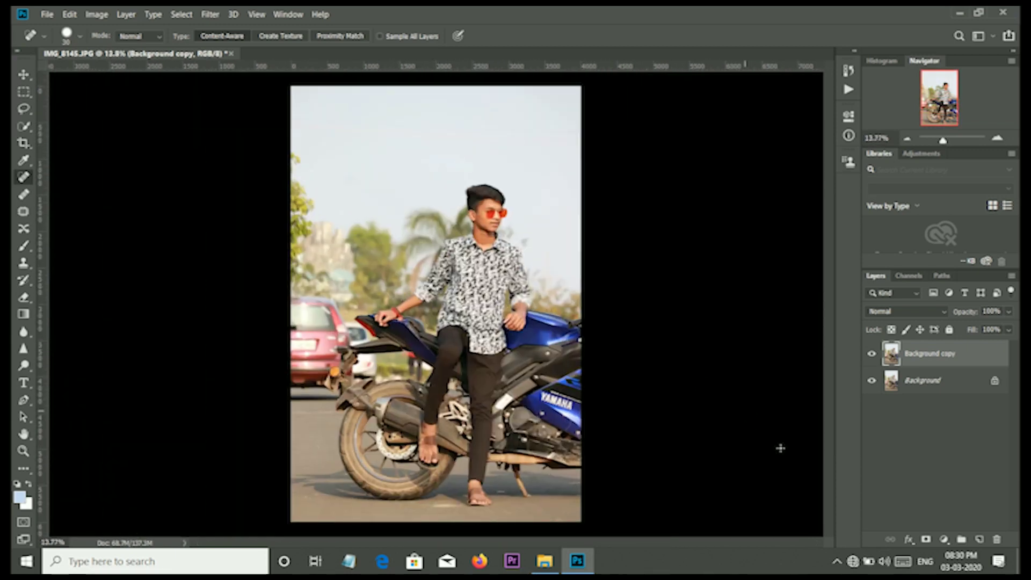
Add a Selective Color adjustment that reduces Black in the Reds and Yellows
{"action": "left_click", "coordinate": [944, 539]}
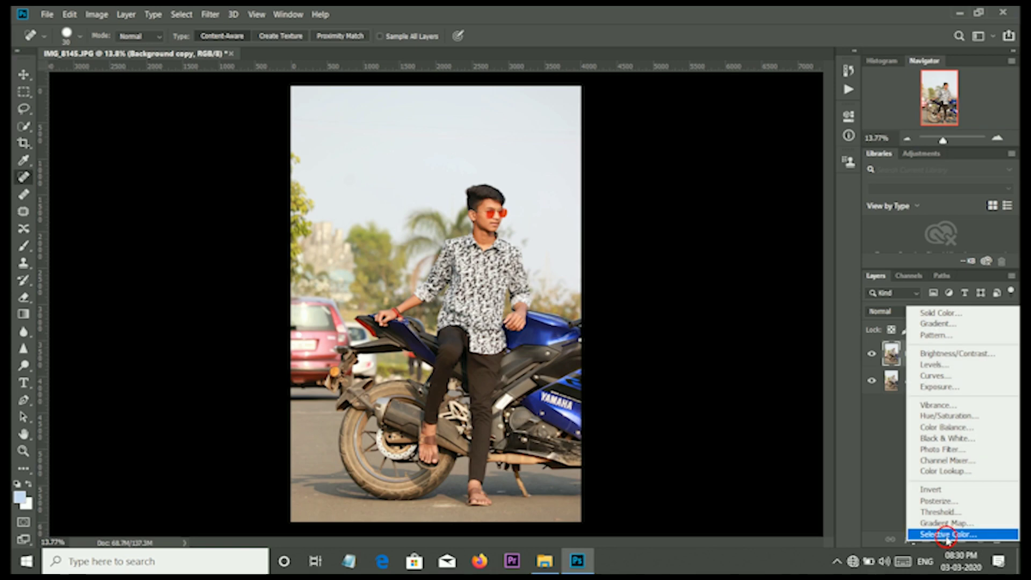
{"action": "left_click", "coordinate": [944, 532]}
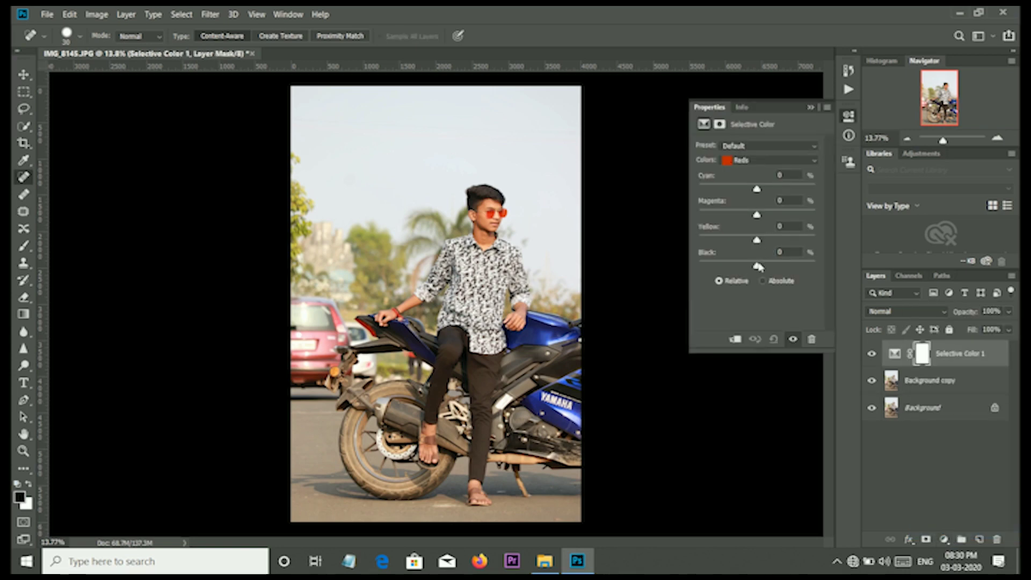
{"action": "left_click_drag", "start_coordinate": [757, 266], "coordinate": [729, 268]}
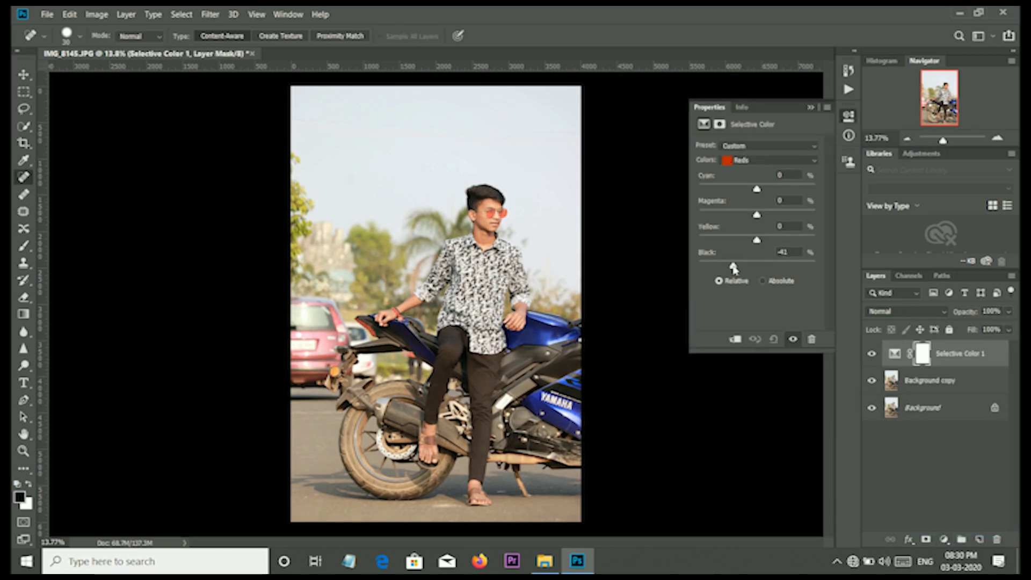
{"action": "left_click", "coordinate": [772, 161]}
{"action": "left_click", "coordinate": [762, 171]}
{"action": "left_click_drag", "start_coordinate": [747, 267], "coordinate": [751, 266]}
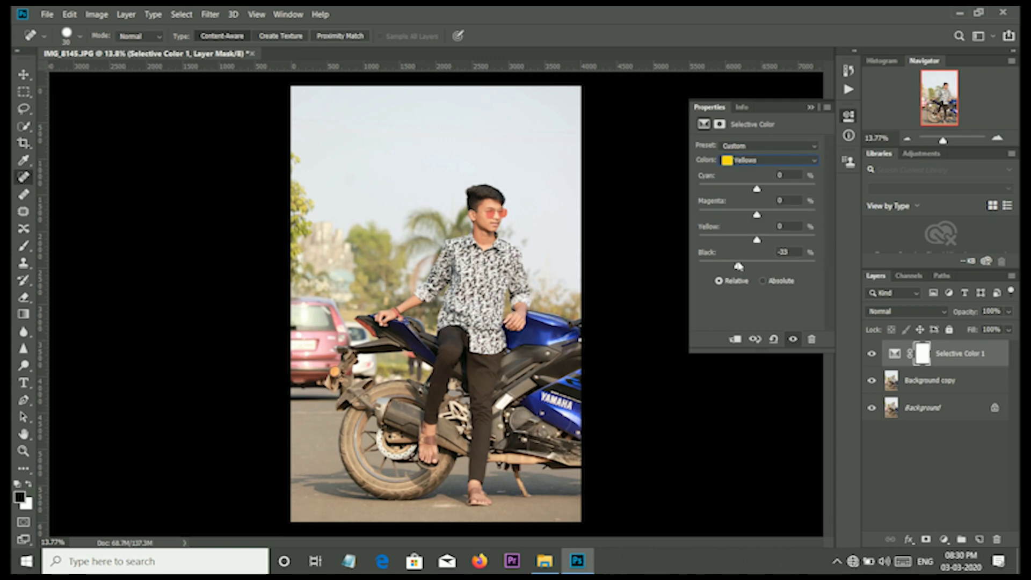
Merge the Selective Color layer down into Background copy
{"action": "left_click", "coordinate": [811, 110]}
{"action": "right_click", "coordinate": [948, 366]}
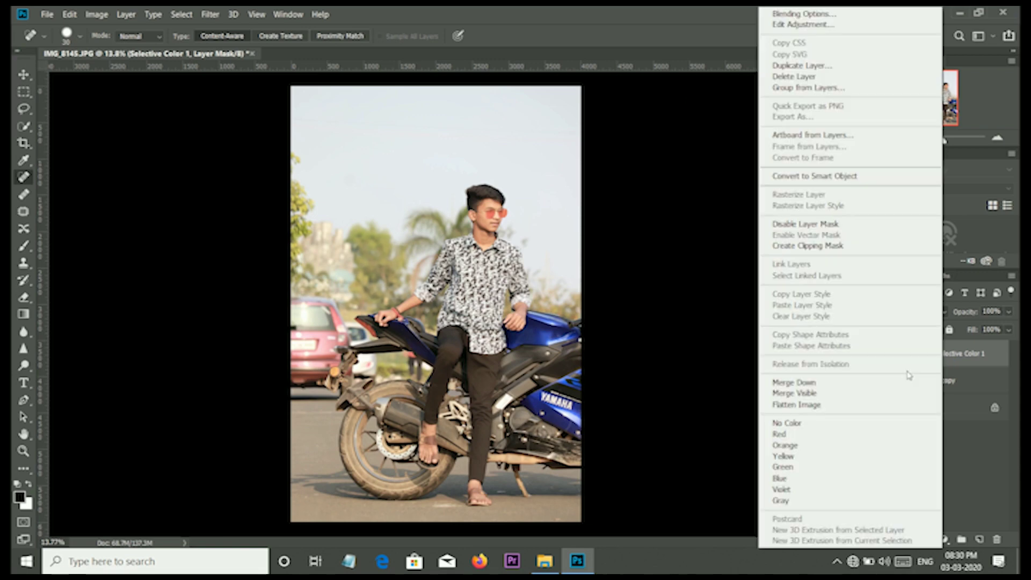
{"action": "left_click", "coordinate": [859, 382]}
Add a Curves adjustment with a mid-curve point, raised black point and lowered white point
{"action": "left_click", "coordinate": [944, 538]}
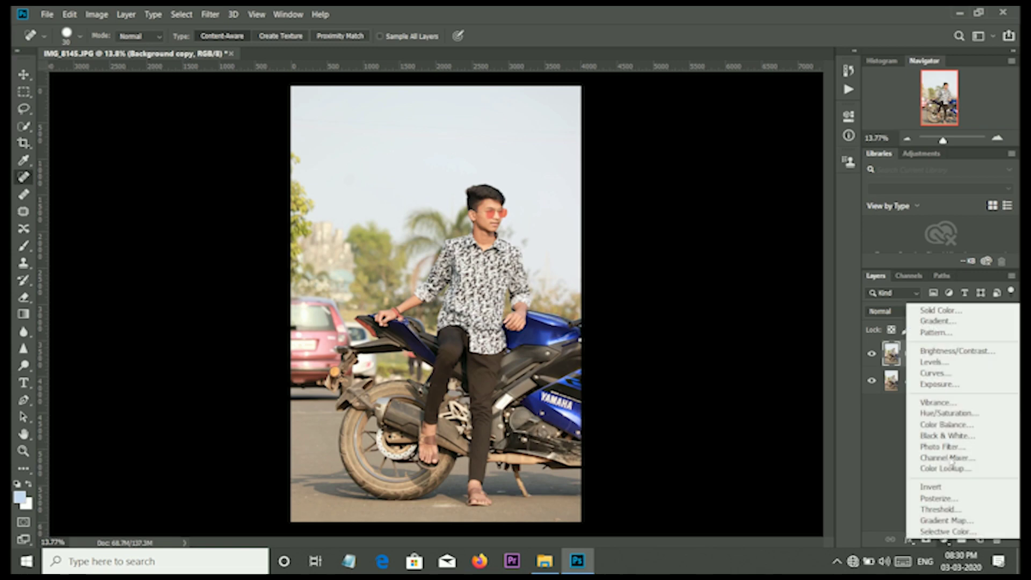
{"action": "left_click", "coordinate": [941, 370]}
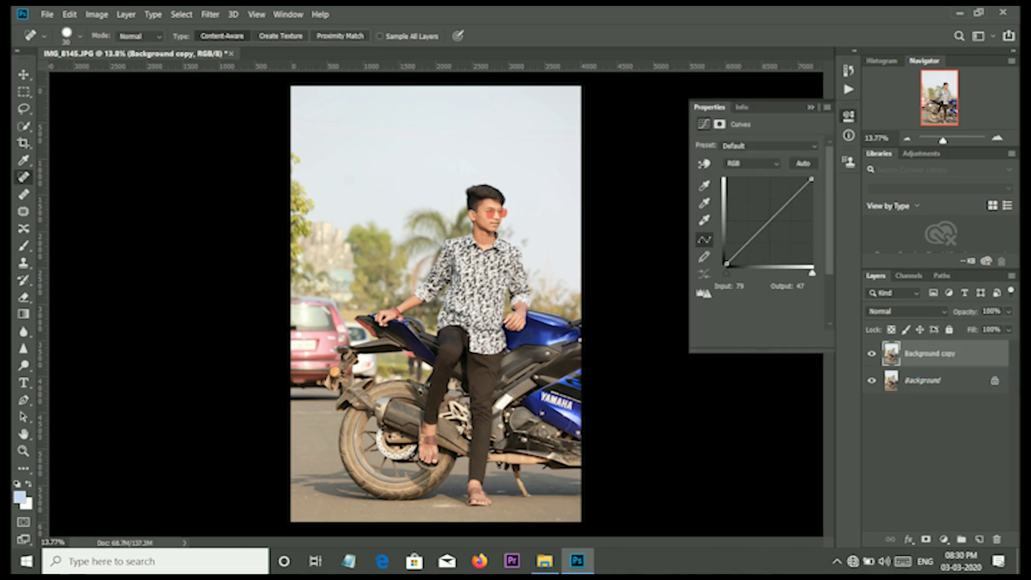
{"action": "left_click", "coordinate": [703, 163]}
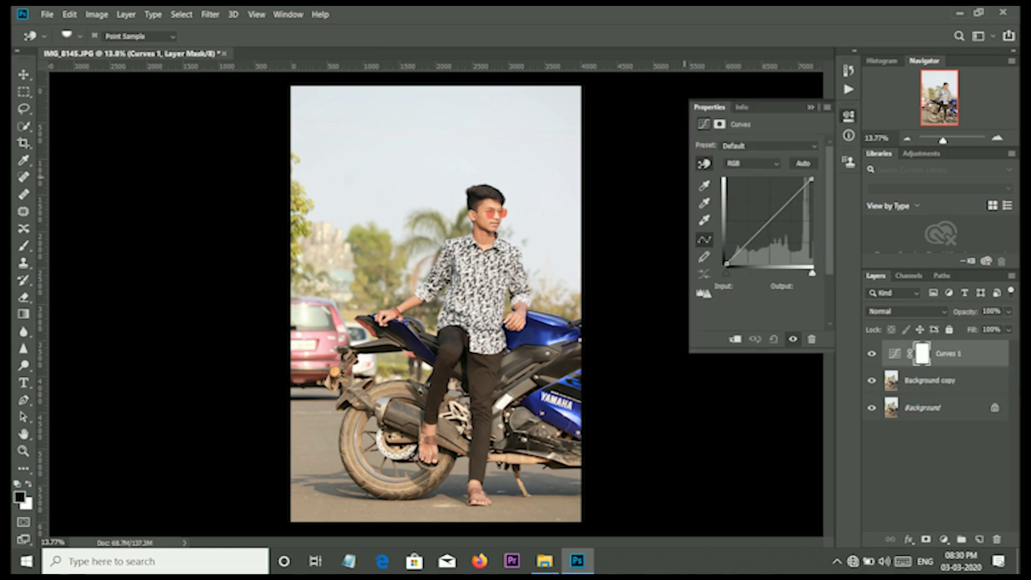
{"action": "left_click", "coordinate": [490, 223]}
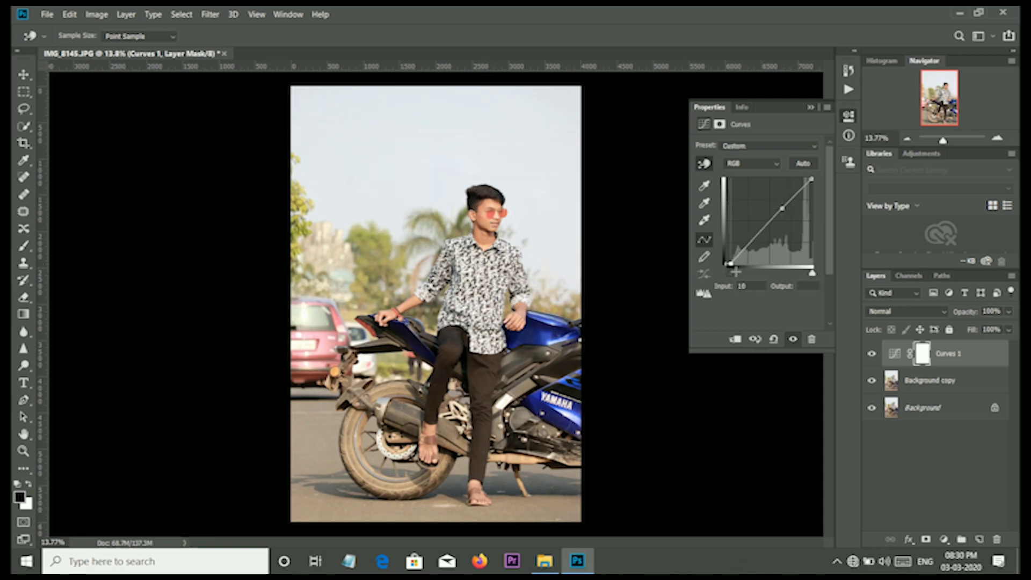
{"action": "left_click_drag", "start_coordinate": [726, 263], "coordinate": [731, 263]}
{"action": "left_click_drag", "start_coordinate": [814, 184], "coordinate": [815, 188]}
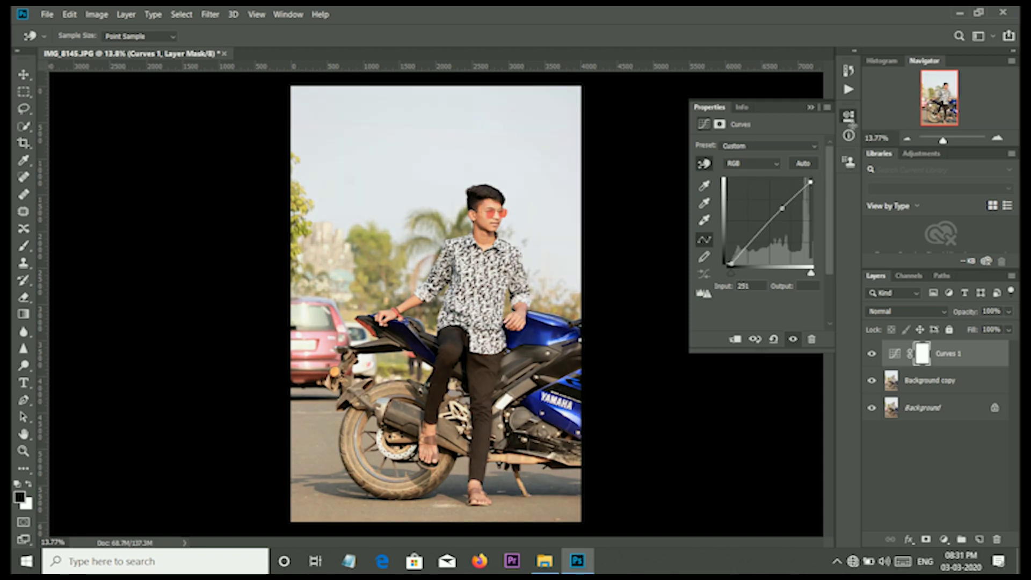
Merge the Curves layer down into Background copy
{"action": "left_click", "coordinate": [809, 107]}
{"action": "right_click", "coordinate": [964, 359]}
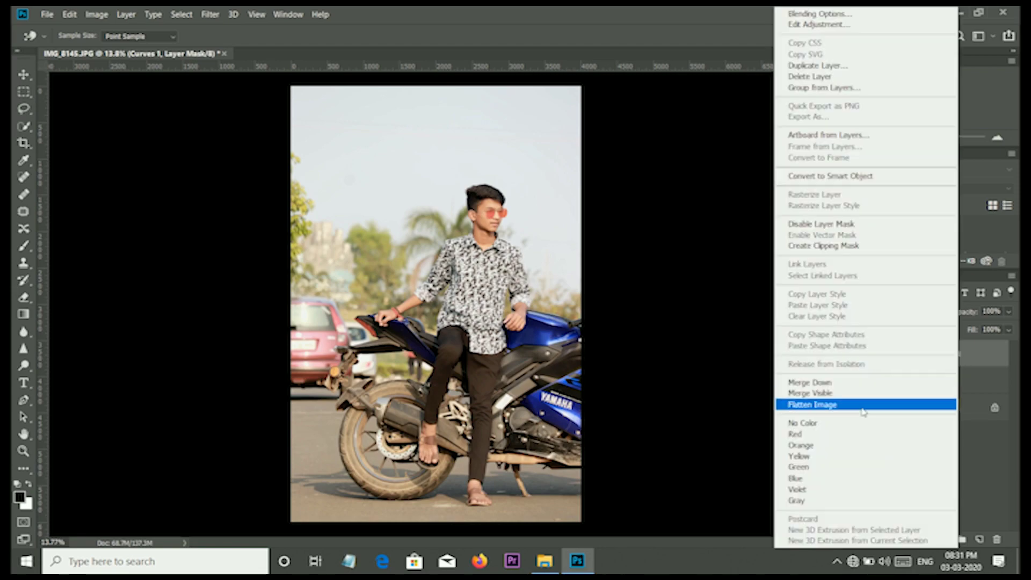
{"action": "left_click", "coordinate": [851, 385]}
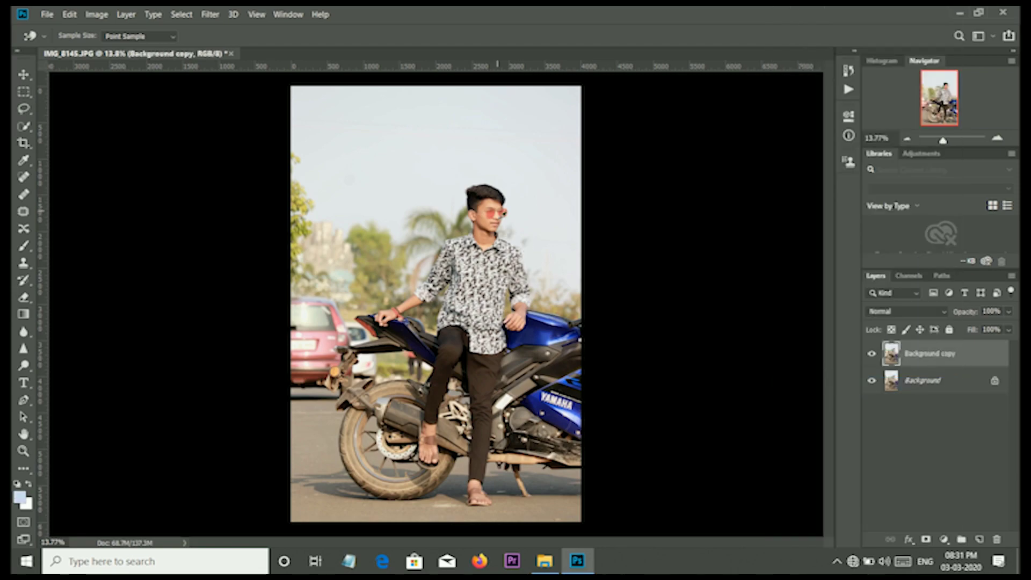
Launch the Imagenomic Portraiture skin-smoothing filter on Background copy
{"action": "scroll", "coordinate": [502, 214], "scroll_direction": "up", "scroll_amount": 2}
{"action": "scroll", "coordinate": [502, 214], "scroll_direction": "up", "scroll_amount": 2}
{"action": "scroll", "coordinate": [501, 214], "scroll_direction": "up", "scroll_amount": 2}
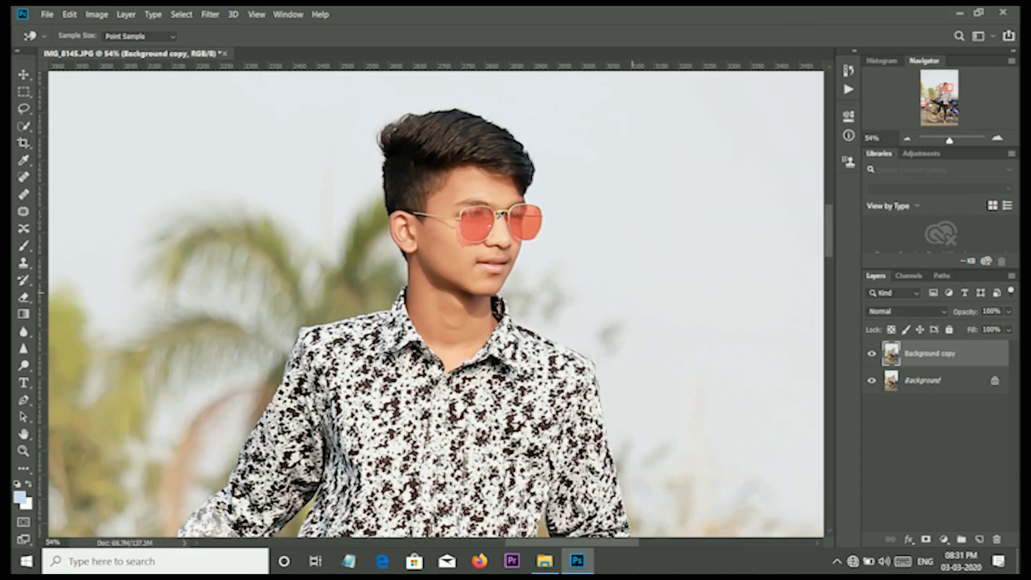
{"action": "scroll", "coordinate": [502, 214], "scroll_direction": "down", "scroll_amount": 2}
{"action": "scroll", "coordinate": [502, 213], "scroll_direction": "down", "scroll_amount": 2}
{"action": "scroll", "coordinate": [502, 214], "scroll_direction": "down", "scroll_amount": 1}
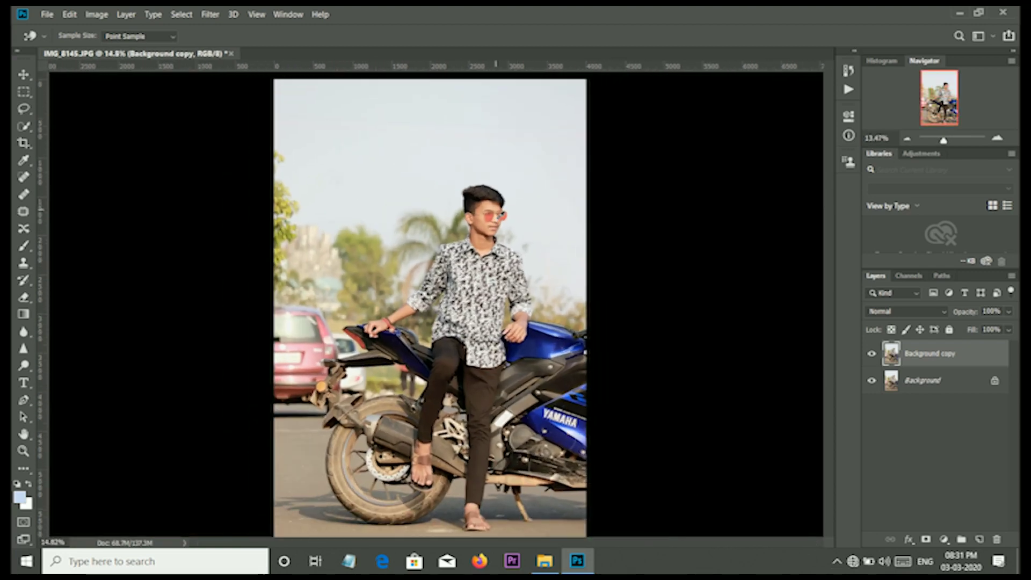
{"action": "left_click", "coordinate": [210, 14]}
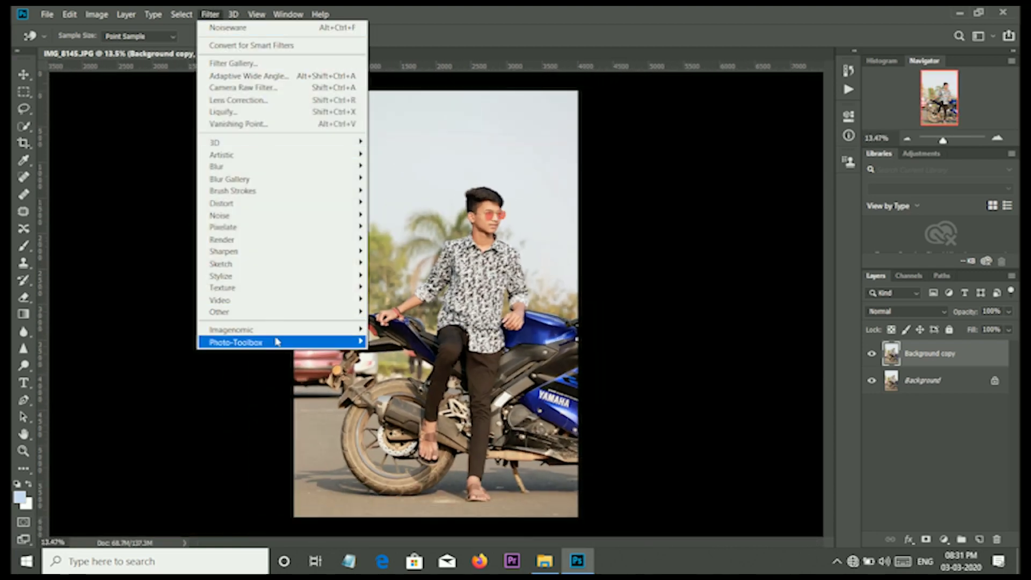
{"action": "mouse_move", "coordinate": [232, 329]}
{"action": "left_click", "coordinate": [400, 344]}
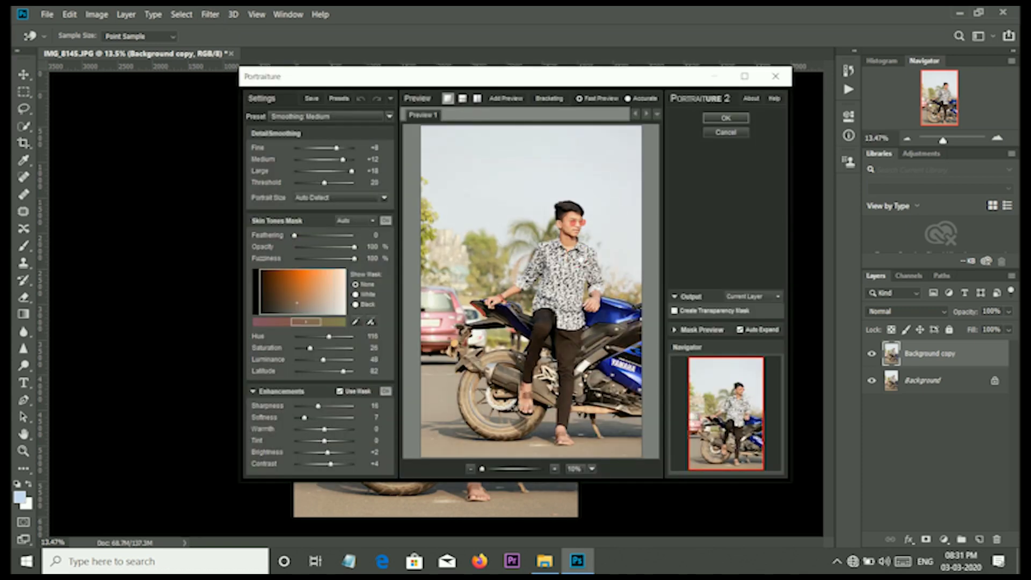
Inspect the Portraiture preview zoomed in on the face, then apply the medium smoothing
{"action": "scroll", "coordinate": [539, 251], "scroll_direction": "up", "scroll_amount": 1}
{"action": "scroll", "coordinate": [539, 250], "scroll_direction": "up", "scroll_amount": 2}
{"action": "scroll", "coordinate": [540, 250], "scroll_direction": "up", "scroll_amount": 1}
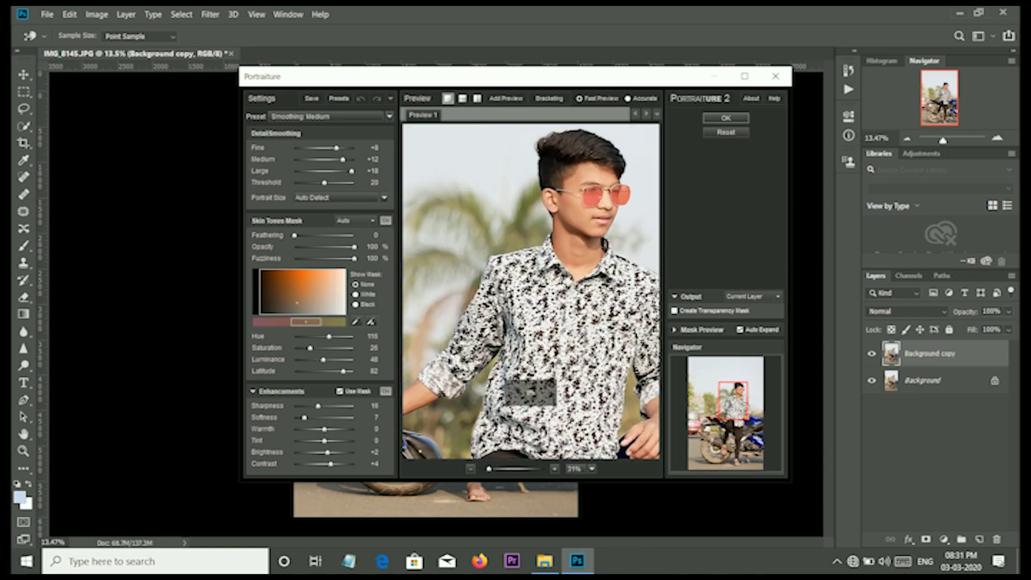
{"action": "scroll", "coordinate": [539, 250], "scroll_direction": "up", "scroll_amount": 1}
{"action": "scroll", "coordinate": [572, 234], "scroll_direction": "down", "scroll_amount": 5}
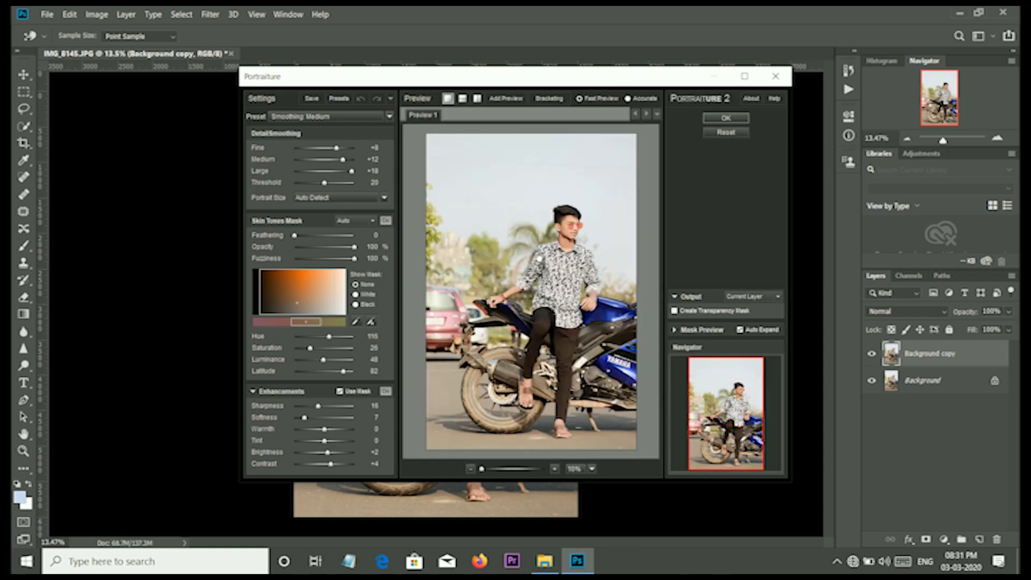
{"action": "scroll", "coordinate": [570, 235], "scroll_direction": "up", "scroll_amount": 4}
{"action": "scroll", "coordinate": [569, 234], "scroll_direction": "up", "scroll_amount": 2}
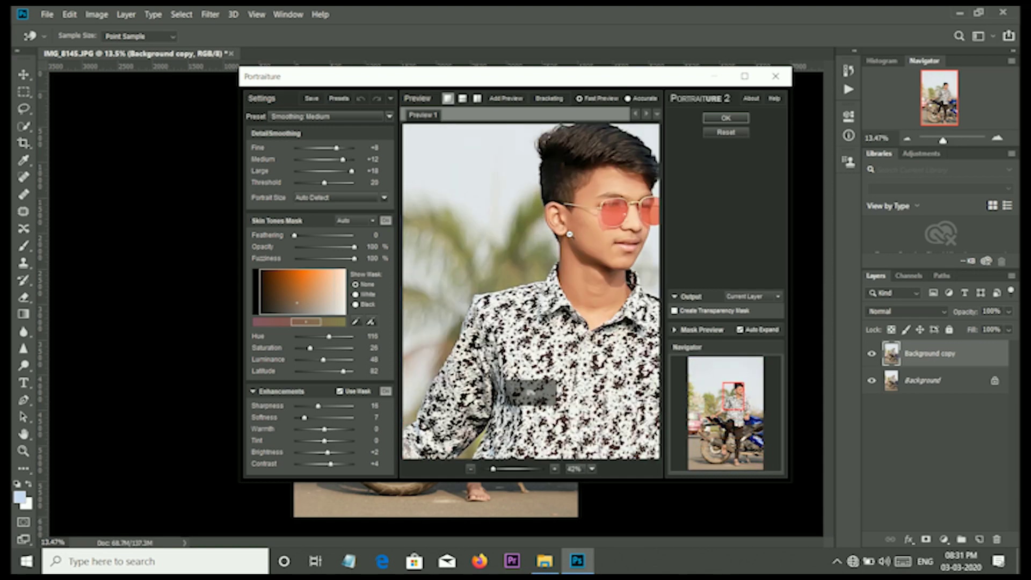
{"action": "scroll", "coordinate": [498, 290], "scroll_direction": "up", "scroll_amount": 2}
{"action": "left_click_drag", "start_coordinate": [503, 294], "coordinate": [568, 275]}
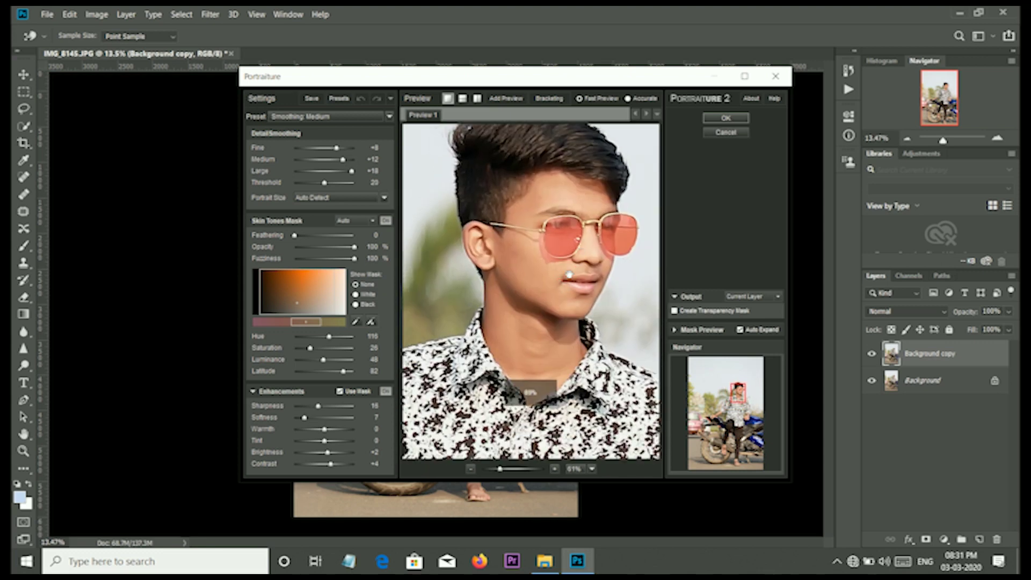
{"action": "scroll", "coordinate": [562, 276], "scroll_direction": "down", "scroll_amount": 4}
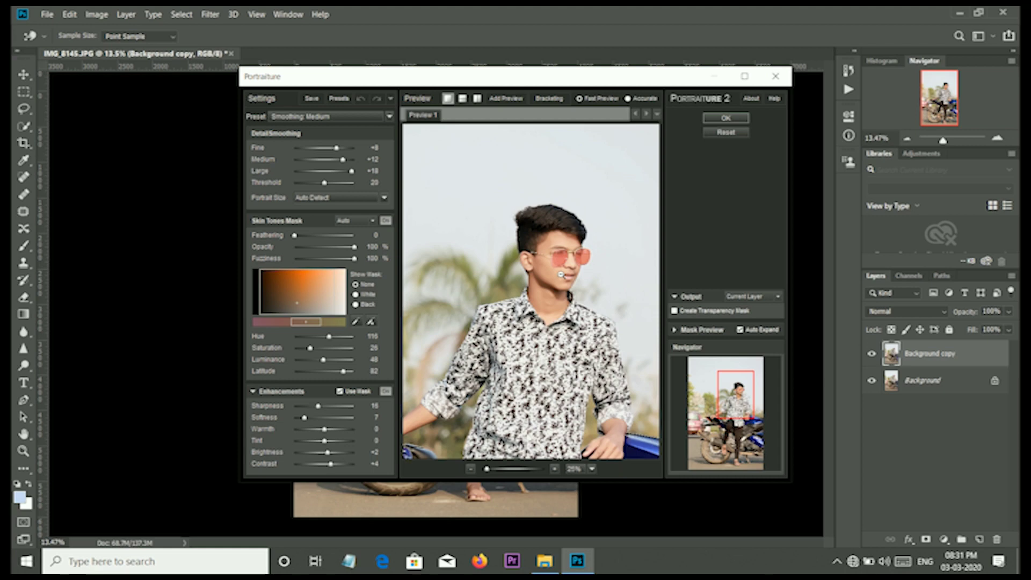
{"action": "scroll", "coordinate": [560, 274], "scroll_direction": "down", "scroll_amount": 1}
{"action": "left_click", "coordinate": [725, 118]}
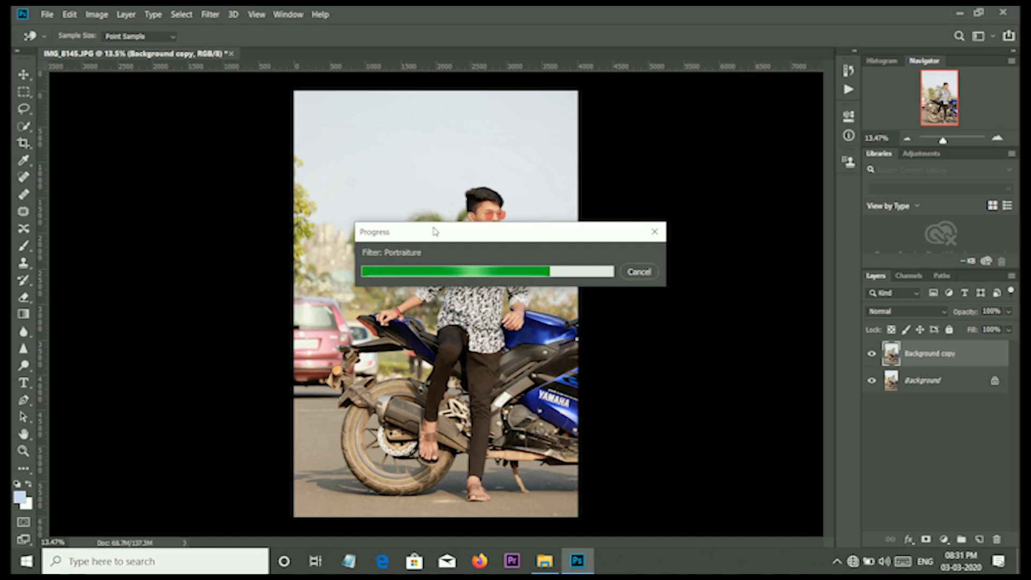
Open the Camera Raw Filter and set Contrast +24, Highlights -38 and Exposure +0.25
{"action": "left_click", "coordinate": [202, 10]}
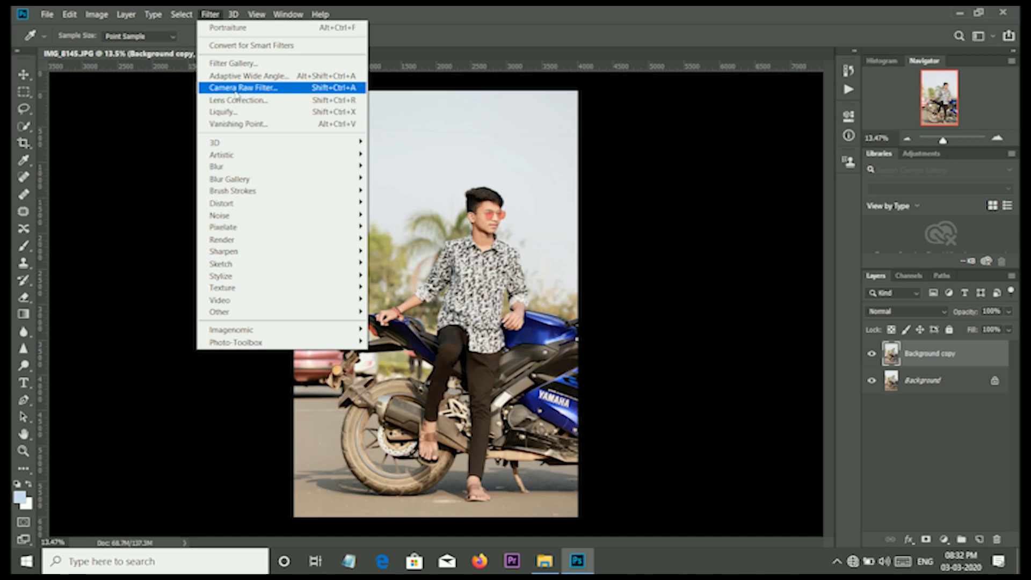
{"action": "left_click", "coordinate": [235, 92]}
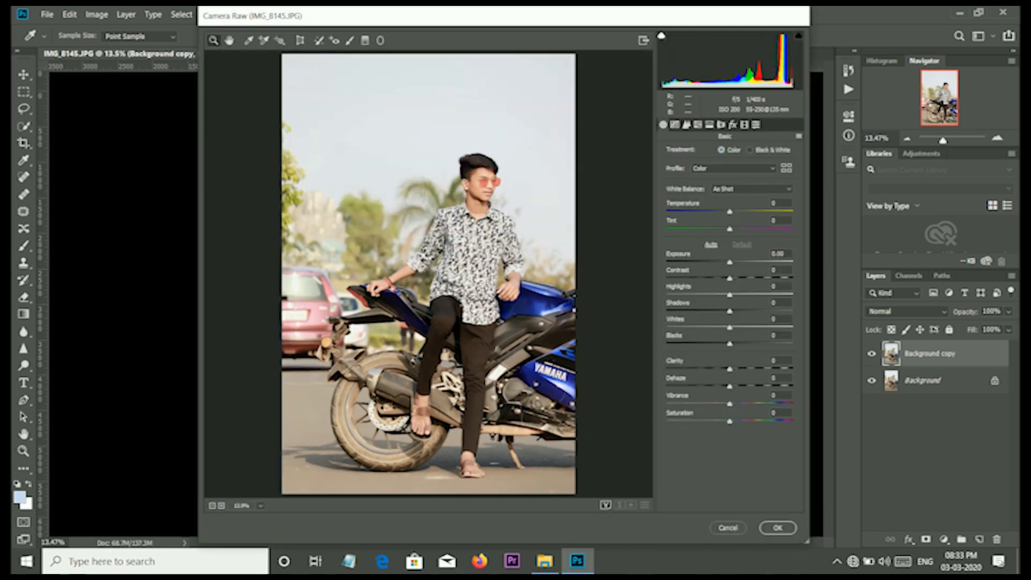
{"action": "left_click", "coordinate": [756, 277]}
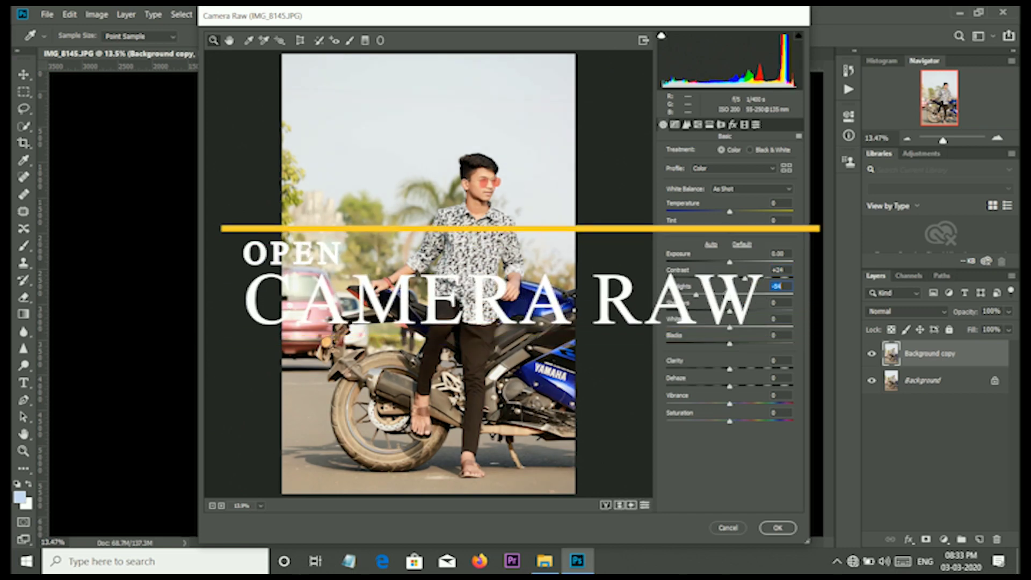
{"action": "left_click_drag", "start_coordinate": [759, 294], "coordinate": [705, 295]}
{"action": "key", "text": "Up"}
{"action": "key", "text": "Up"}
{"action": "key", "text": "Up"}
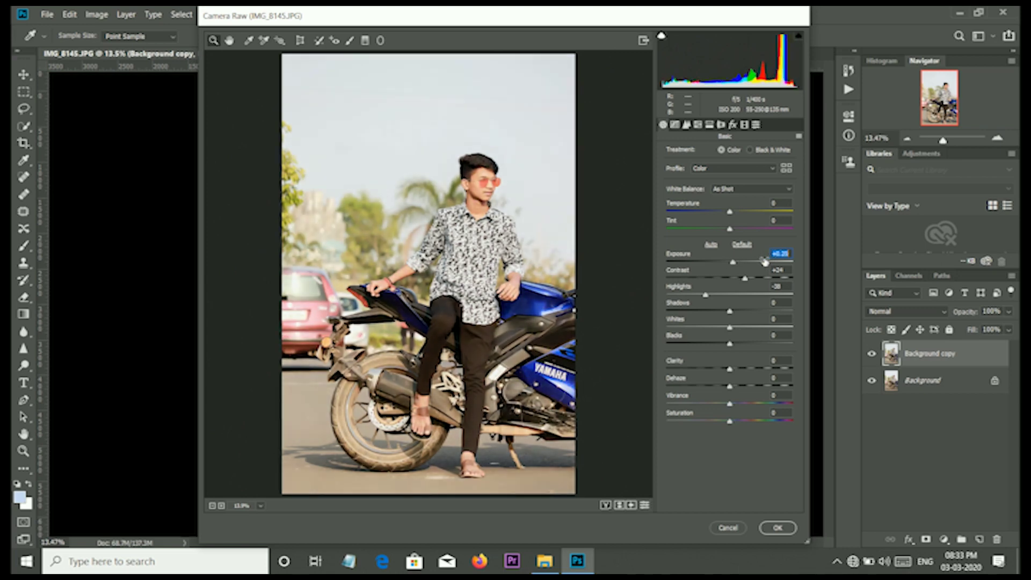
Lift the Shadows, set Clarity +20 and Temperature -11, and raise Vibrance
{"action": "mouse_move", "coordinate": [754, 300]}
{"action": "left_mouse_down"}
{"action": "mouse_move", "coordinate": [769, 302]}
{"action": "mouse_move", "coordinate": [771, 322]}
{"action": "mouse_move", "coordinate": [752, 341]}
{"action": "mouse_move", "coordinate": [769, 360]}
{"action": "left_mouse_up"}
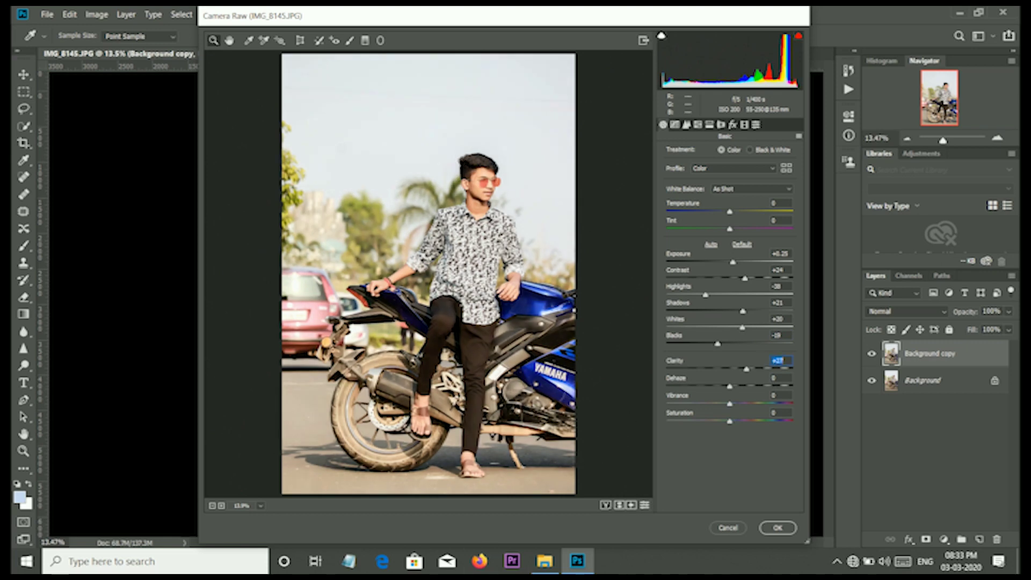
{"action": "left_click_drag", "start_coordinate": [766, 367], "coordinate": [759, 363]}
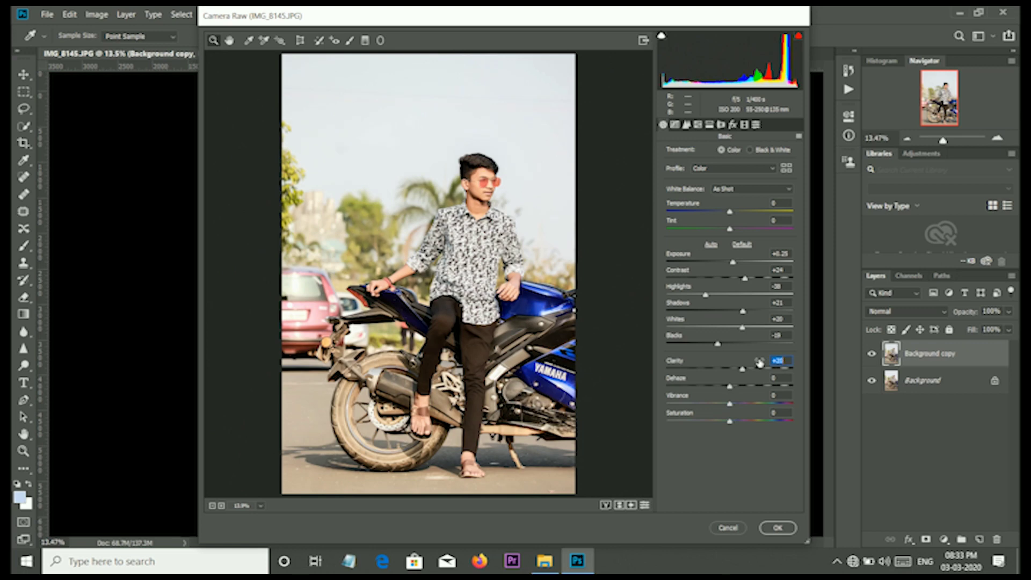
{"action": "left_click_drag", "start_coordinate": [754, 210], "coordinate": [752, 211]}
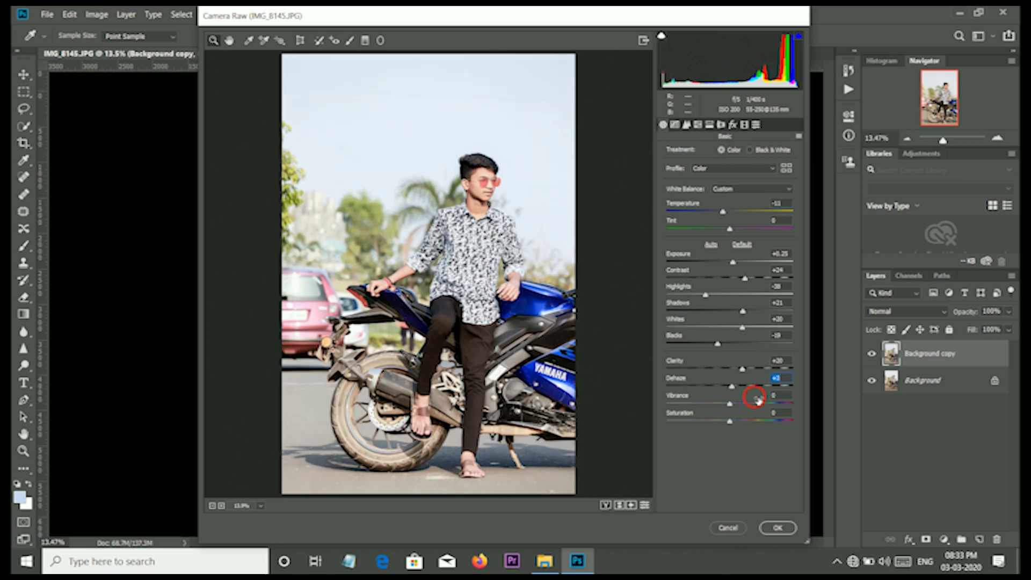
{"action": "left_click_drag", "start_coordinate": [753, 402], "coordinate": [745, 403]}
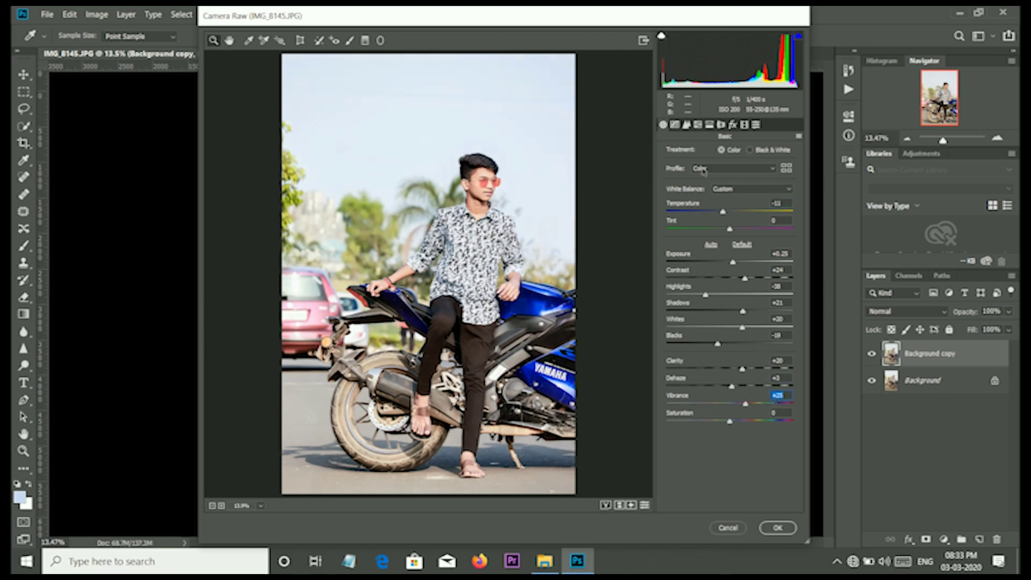
Lower the tone-curve highlights; set sharpening Amount 65, Masking 18, Luminance 24, Color 25
{"action": "left_click", "coordinate": [686, 125]}
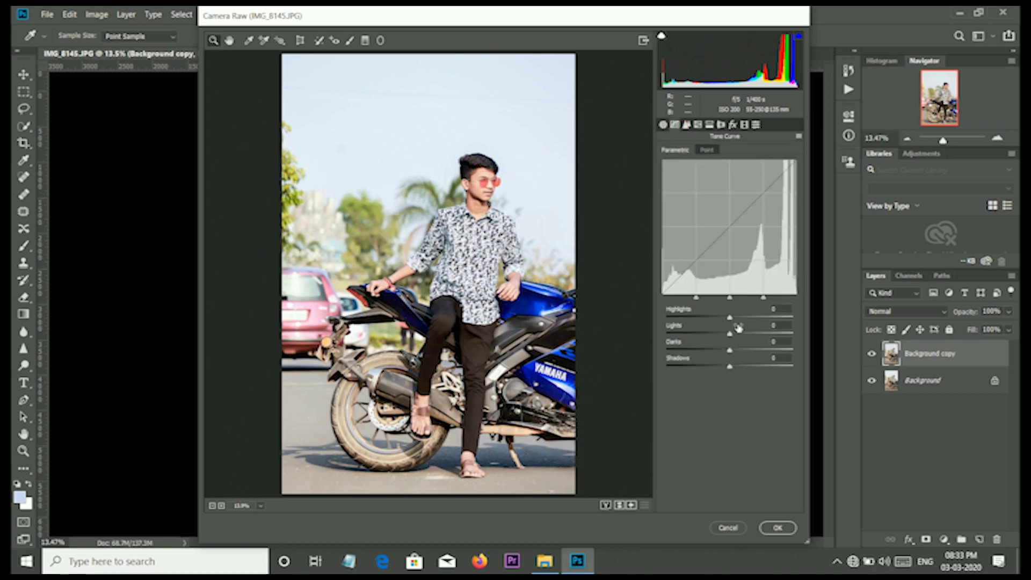
{"action": "left_click_drag", "start_coordinate": [760, 311], "coordinate": [762, 359]}
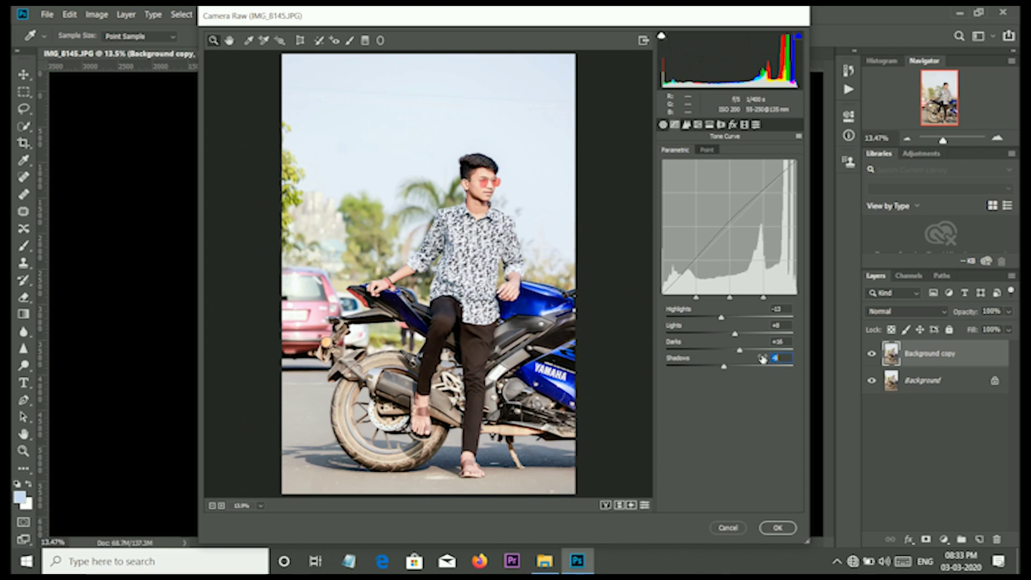
{"action": "left_click", "coordinate": [687, 126]}
{"action": "left_click", "coordinate": [721, 167]}
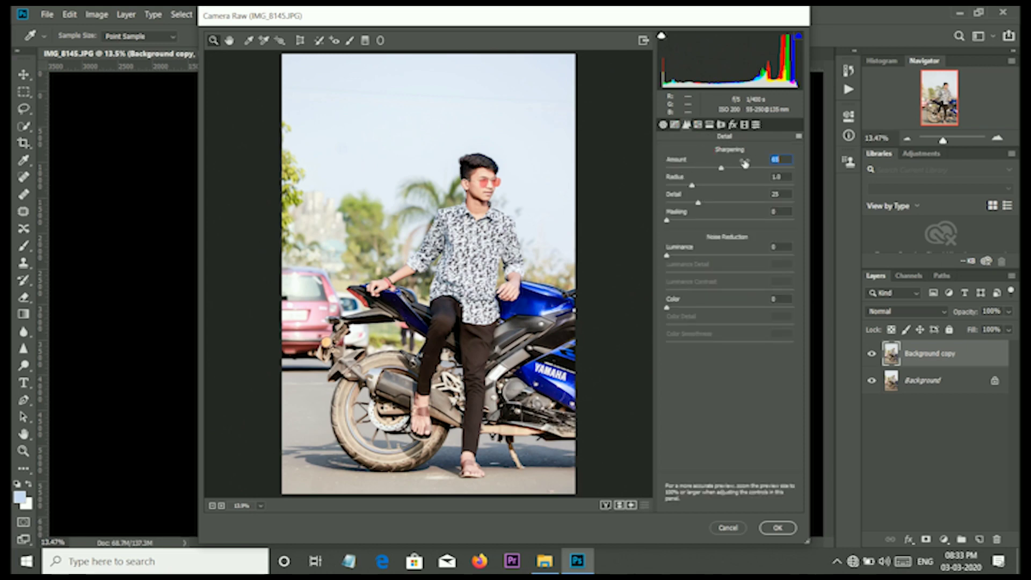
{"action": "left_click", "coordinate": [689, 220]}
{"action": "left_click", "coordinate": [697, 255]}
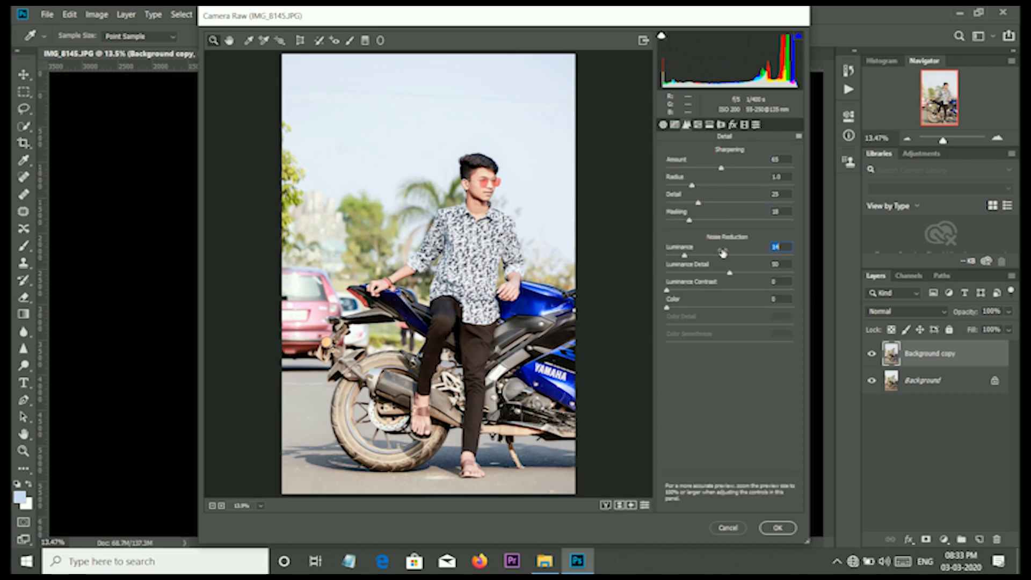
{"action": "left_click_drag", "start_coordinate": [716, 307], "coordinate": [698, 308]}
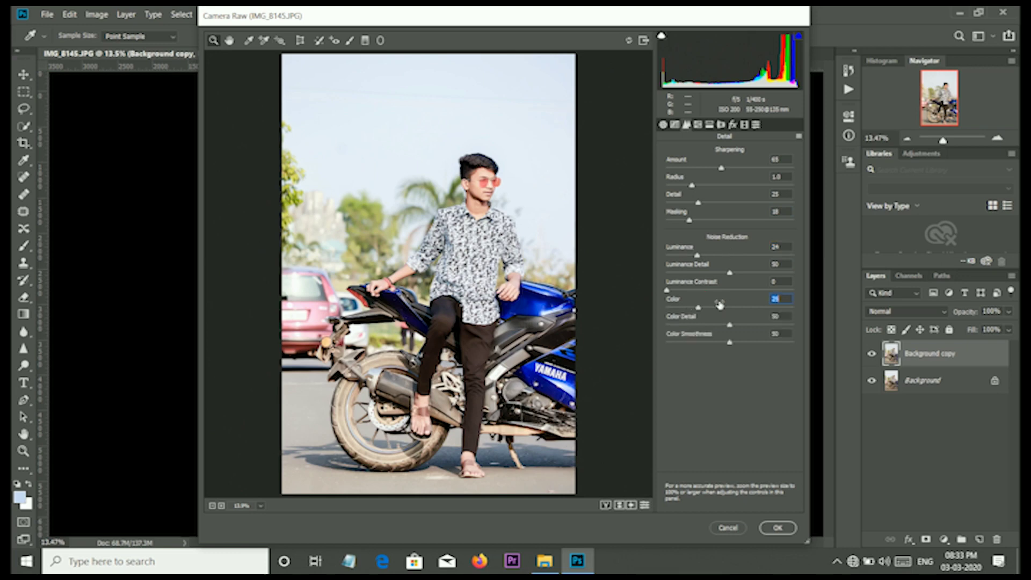
{"action": "left_click", "coordinate": [697, 124]}
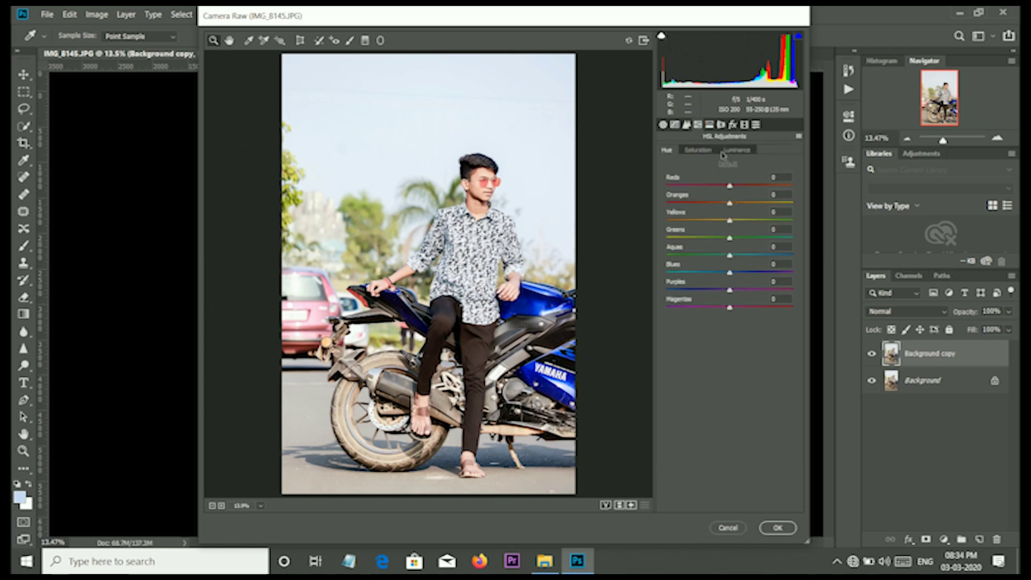
Shift the Greens hue and boost Reds, Blues and Yellows (37) saturation, easing Oranges slightly
{"action": "left_click_drag", "start_coordinate": [750, 233], "coordinate": [788, 217]}
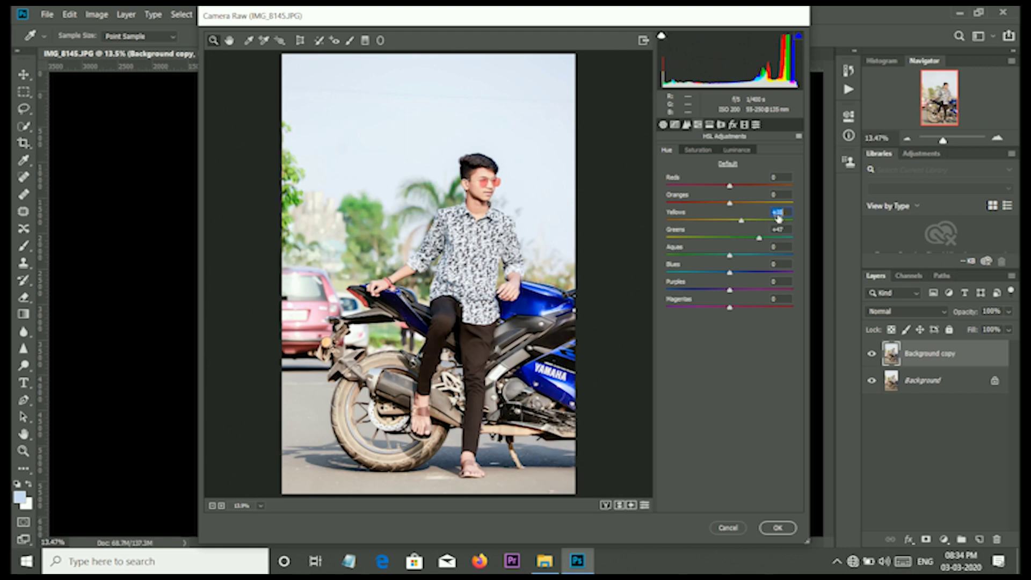
{"action": "left_click", "coordinate": [709, 155]}
{"action": "left_click_drag", "start_coordinate": [757, 178], "coordinate": [768, 182]}
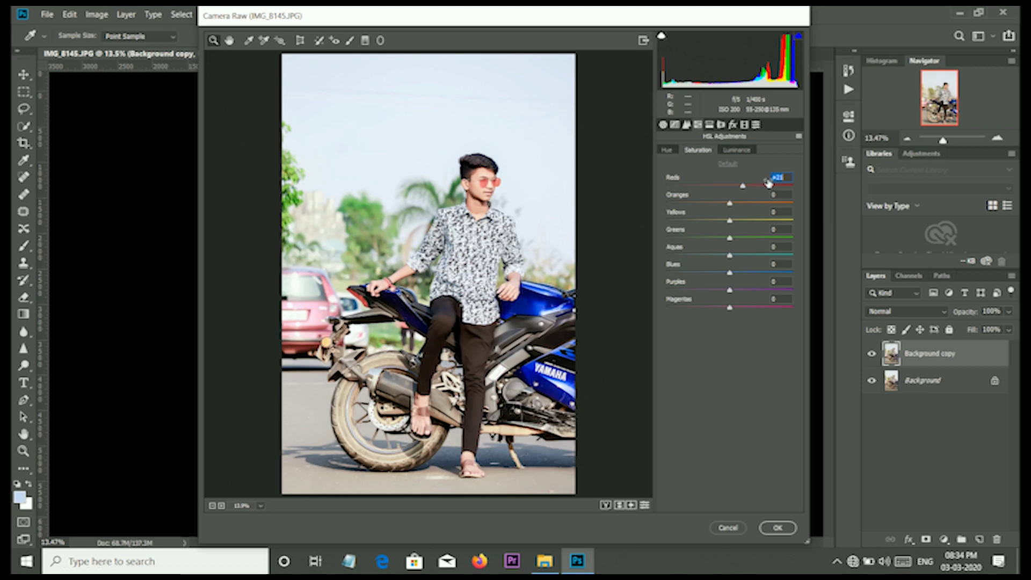
{"action": "left_click", "coordinate": [759, 197]}
{"action": "type", "text": "-5"}
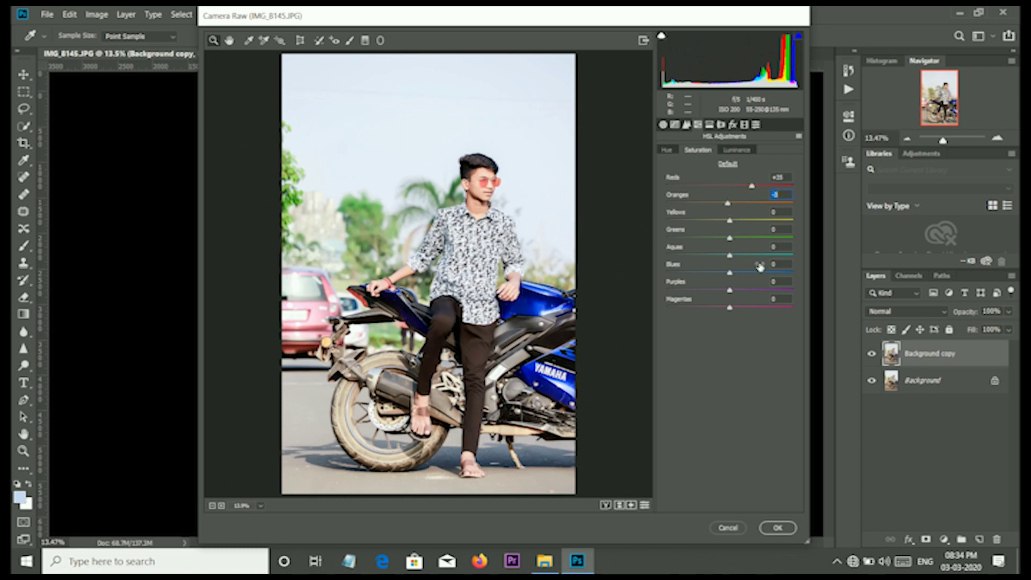
{"action": "mouse_move", "coordinate": [759, 267]}
{"action": "left_mouse_down"}
{"action": "mouse_move", "coordinate": [793, 266]}
{"action": "mouse_move", "coordinate": [814, 232]}
{"action": "left_mouse_up"}
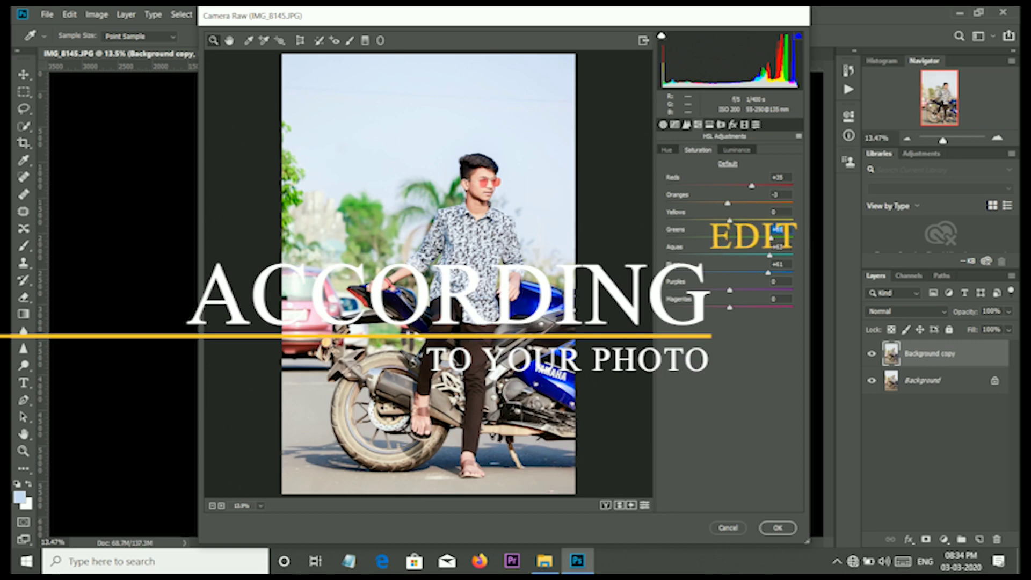
{"action": "left_click", "coordinate": [780, 212]}
{"action": "type", "text": "37"}
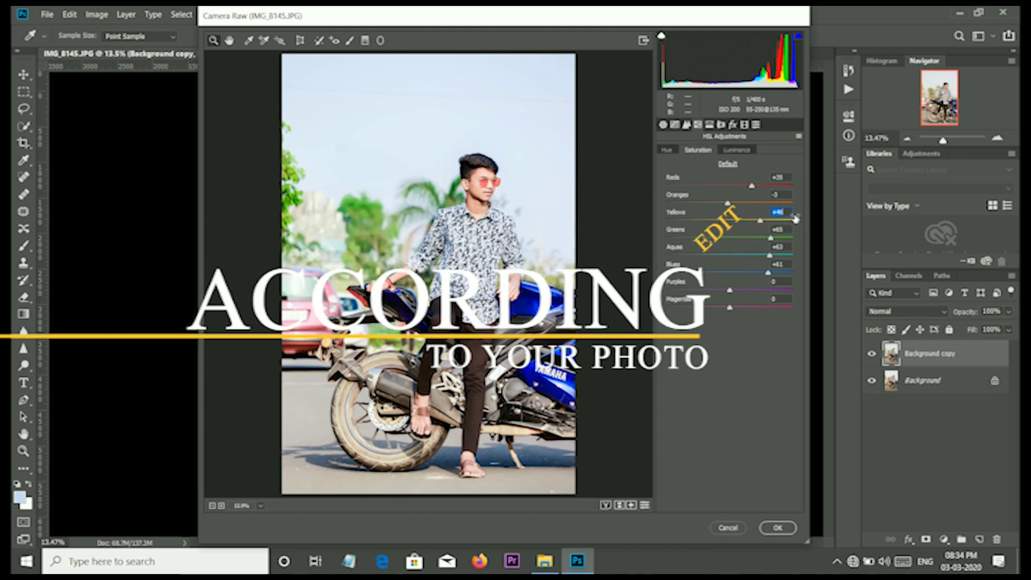
Darken the Yellows and Blues luminance in the HSL panel
{"action": "left_click", "coordinate": [737, 150]}
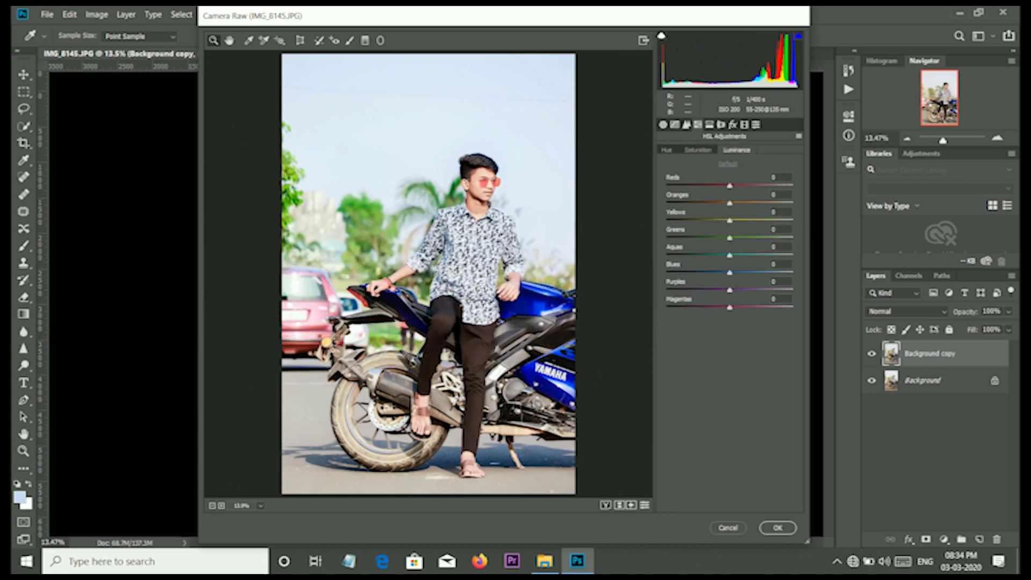
{"action": "mouse_move", "coordinate": [774, 212]}
{"action": "left_mouse_down"}
{"action": "mouse_move", "coordinate": [750, 216]}
{"action": "mouse_move", "coordinate": [752, 233]}
{"action": "left_mouse_up"}
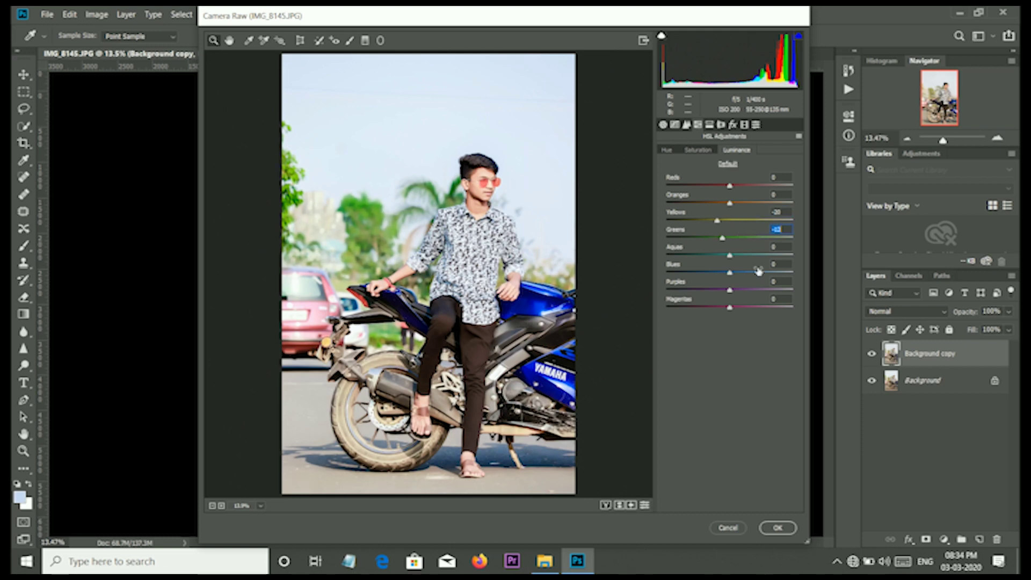
{"action": "left_click_drag", "start_coordinate": [758, 271], "coordinate": [754, 271]}
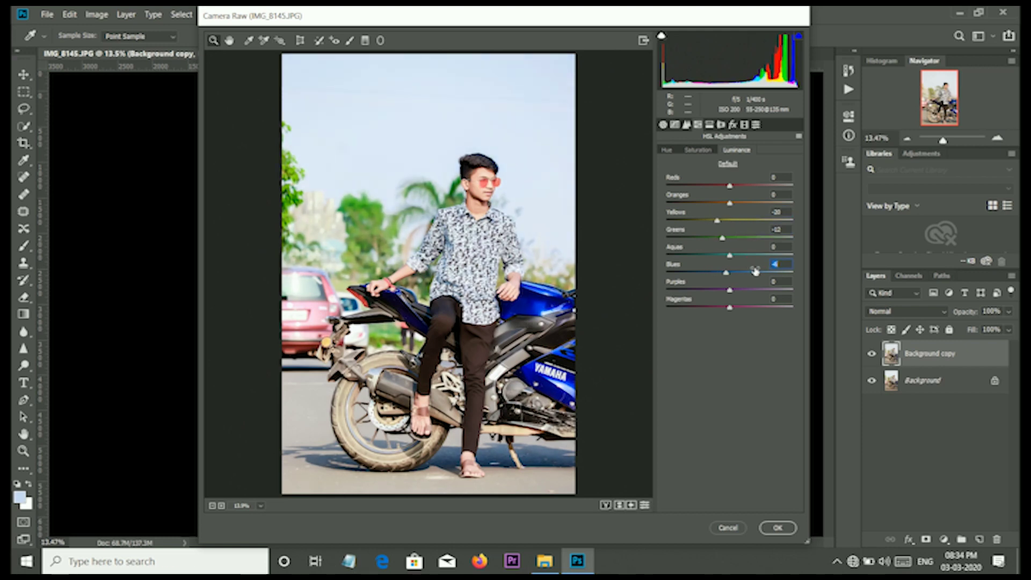
{"action": "left_click", "coordinate": [744, 125]}
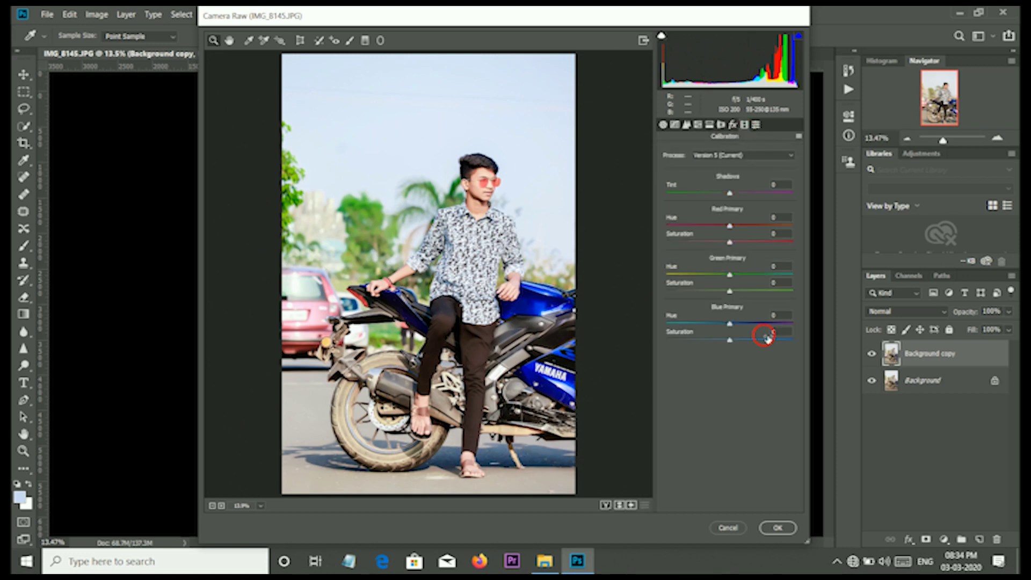
Raise the Blue, Green and Red Primary Saturation in Calibration
{"action": "left_click_drag", "start_coordinate": [767, 335], "coordinate": [779, 334]}
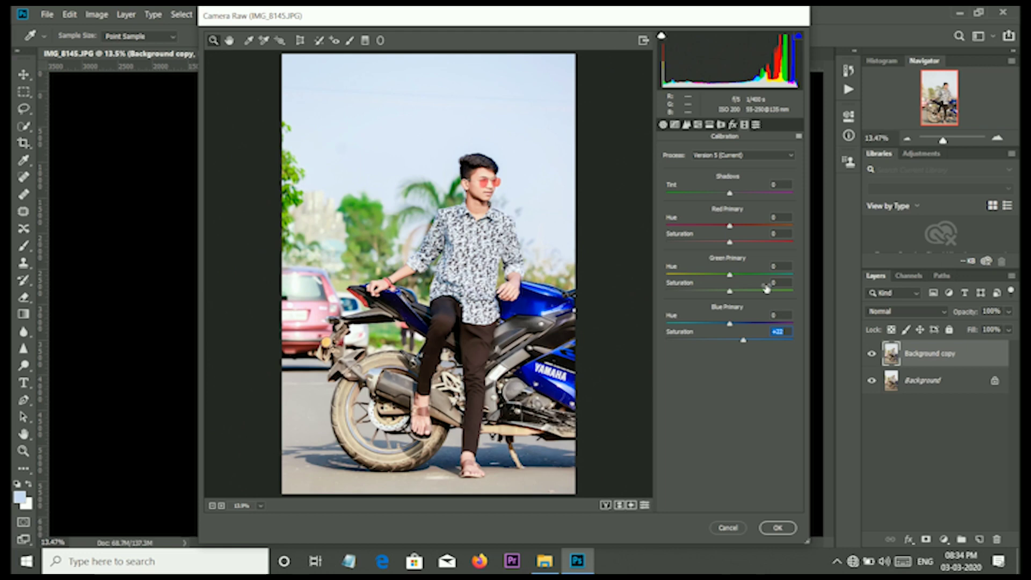
{"action": "left_click_drag", "start_coordinate": [766, 289], "coordinate": [775, 289]}
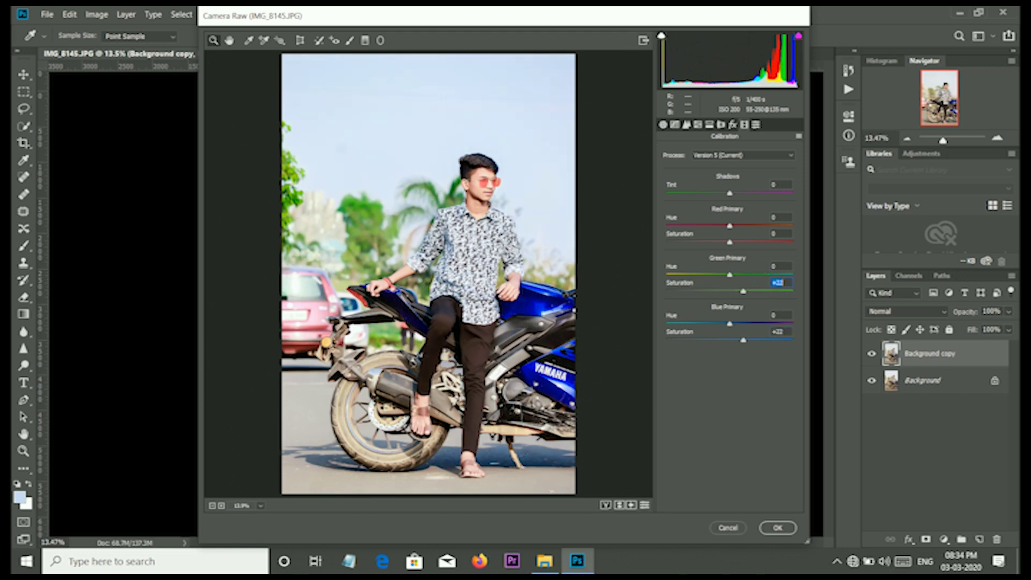
{"action": "mouse_move", "coordinate": [755, 236]}
{"action": "left_mouse_down"}
{"action": "mouse_move", "coordinate": [765, 241]}
{"action": "mouse_move", "coordinate": [735, 241]}
{"action": "mouse_move", "coordinate": [738, 156]}
{"action": "left_mouse_up"}
{"action": "left_click_drag", "start_coordinate": [756, 240], "coordinate": [765, 240]}
{"action": "left_click", "coordinate": [666, 126]}
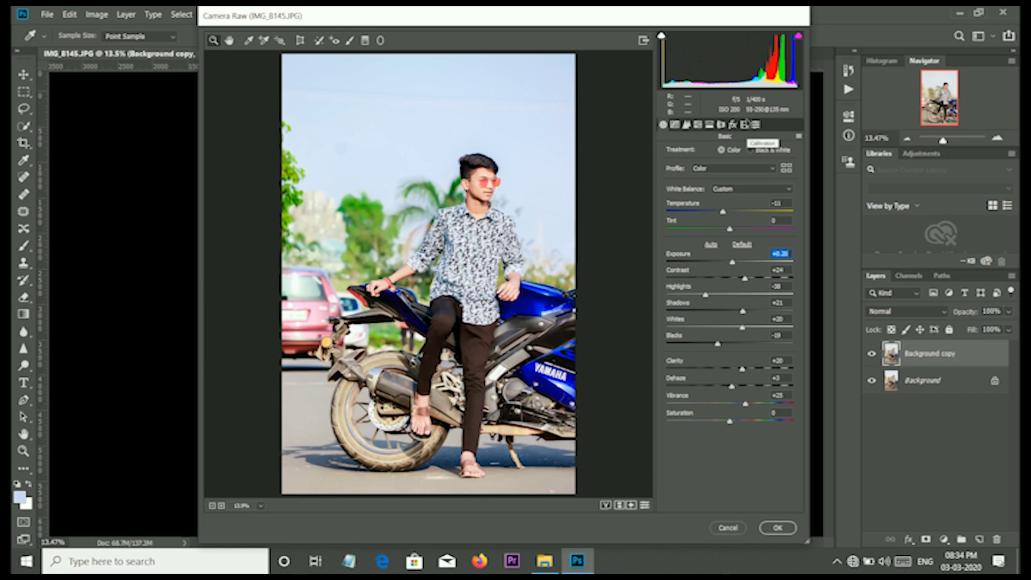
Add a post-crop vignette (Amount -38, Midpoint 59, Roundness +55, Feather 61) and apply Camera Raw
{"action": "left_click", "coordinate": [734, 124]}
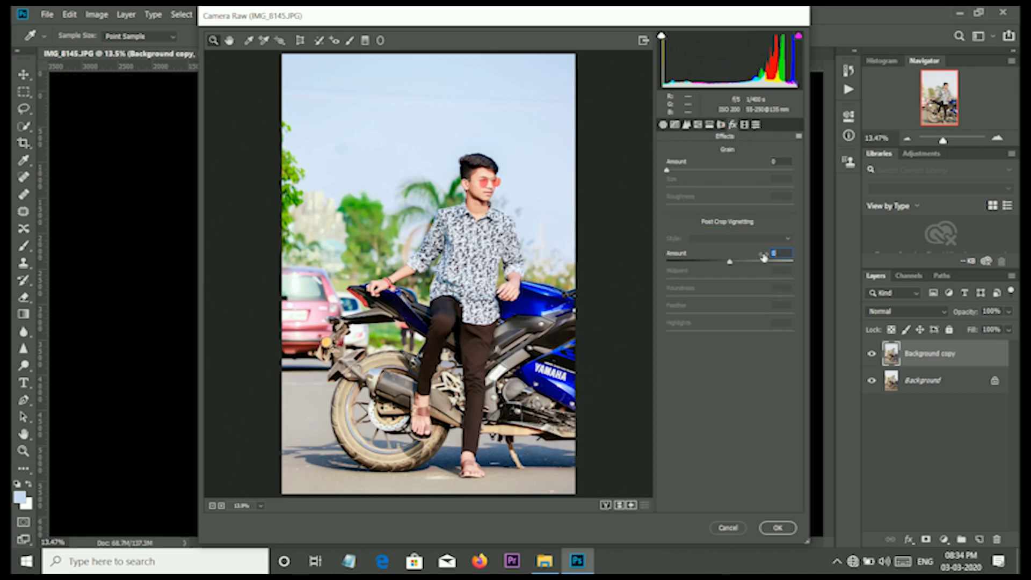
{"action": "left_click_drag", "start_coordinate": [763, 257], "coordinate": [747, 258]}
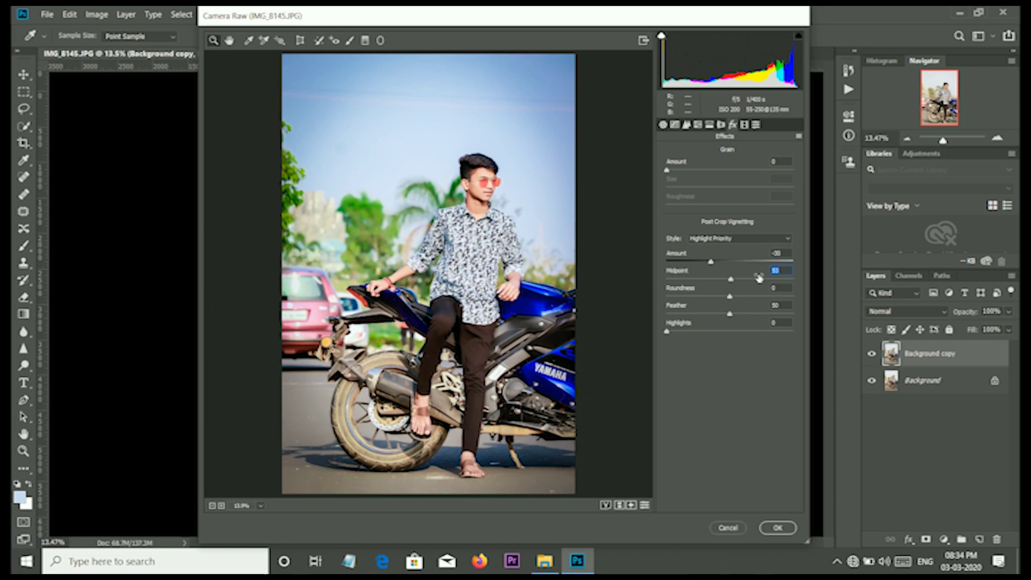
{"action": "key", "text": "Up"}
{"action": "key", "text": "Up"}
{"action": "key", "text": "Up"}
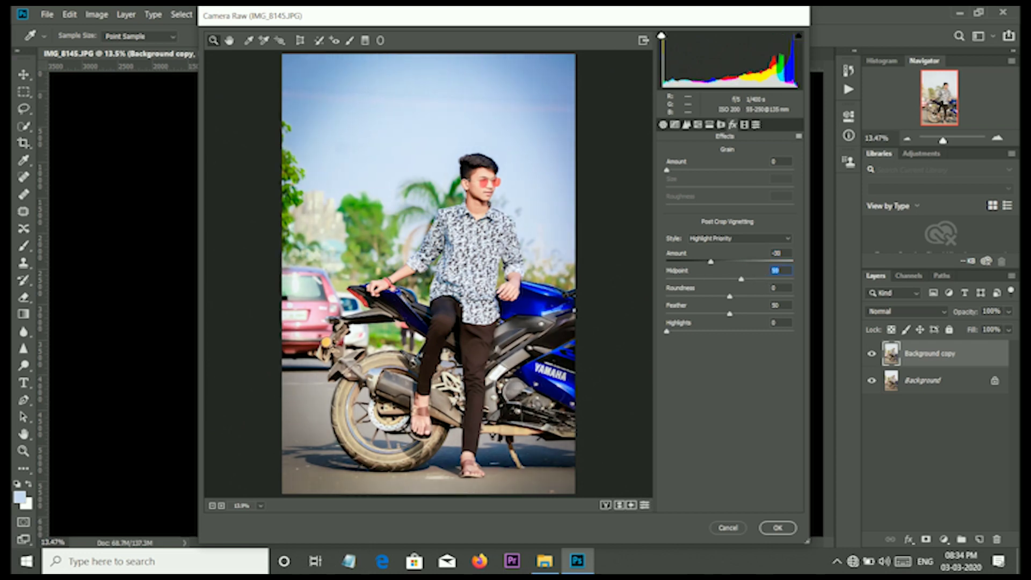
{"action": "left_click", "coordinate": [761, 289]}
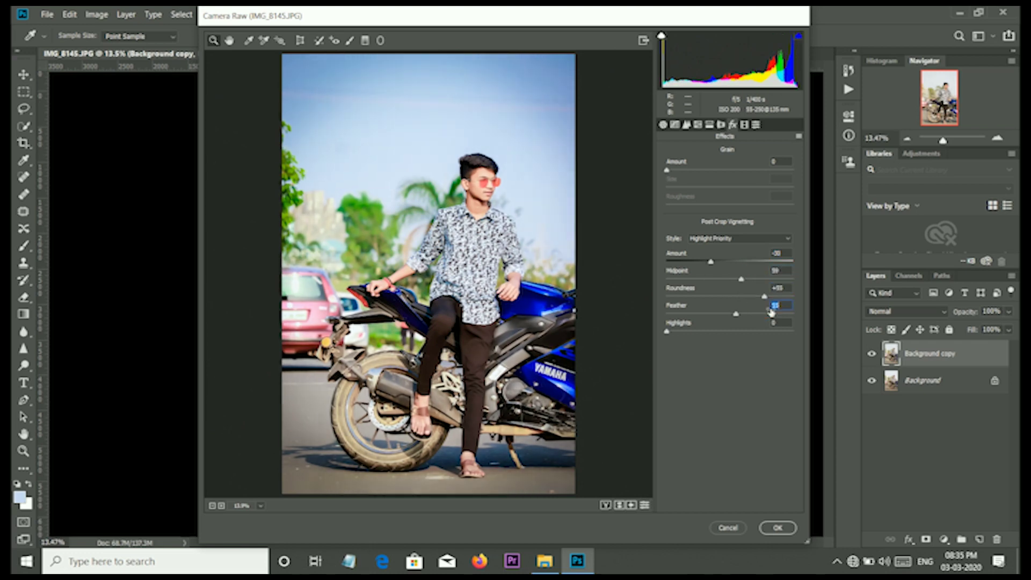
{"action": "left_click", "coordinate": [774, 305]}
{"action": "key", "text": "Up"}
{"action": "key", "text": "Up"}
{"action": "key", "text": "Up"}
{"action": "left_click", "coordinate": [743, 257]}
{"action": "key", "text": "Down"}
{"action": "key", "text": "Down"}
{"action": "key", "text": "Down"}
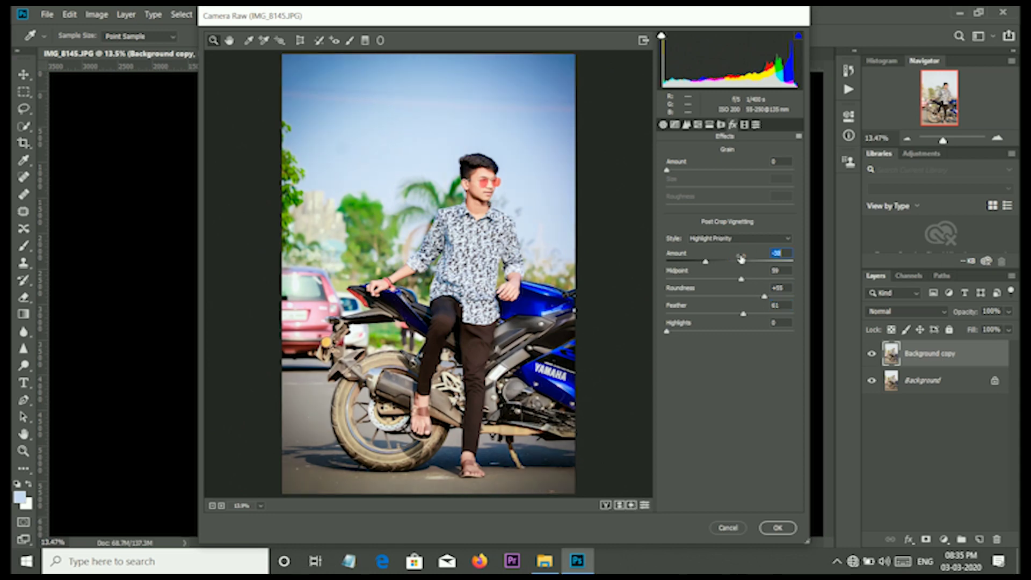
{"action": "left_click", "coordinate": [789, 527]}
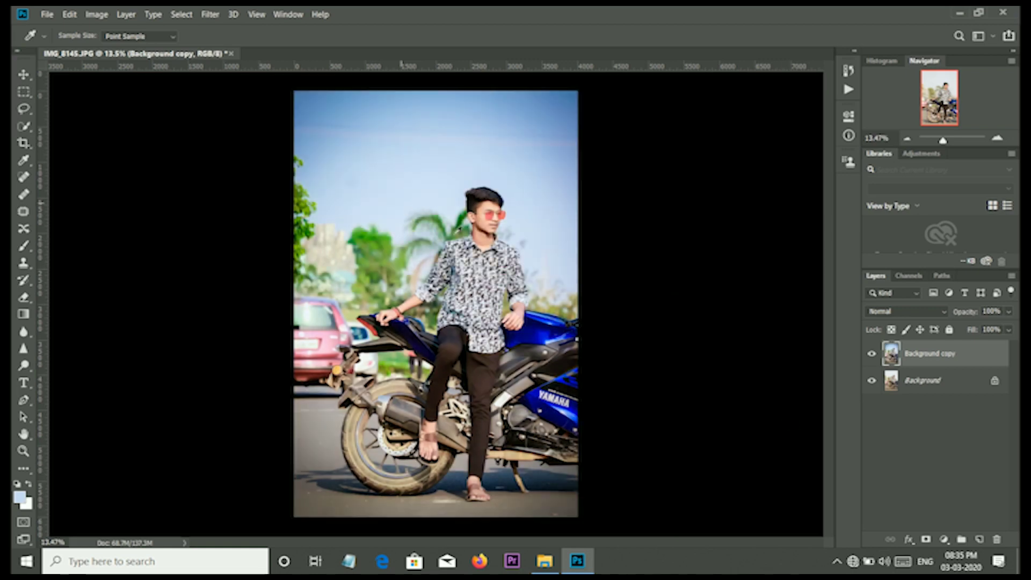
Zoom in to inspect the boy's face, select the Move tool, then zoom back out to fit the photo
{"action": "scroll", "coordinate": [495, 196], "scroll_direction": "up", "scroll_amount": 5}
{"action": "scroll", "coordinate": [494, 196], "scroll_direction": "up", "scroll_amount": 1}
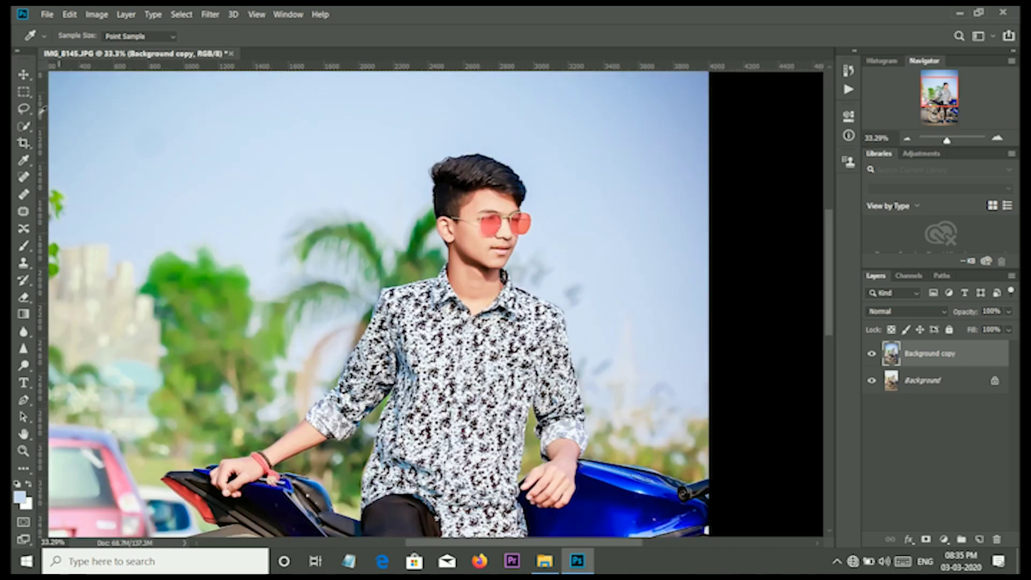
{"action": "left_click", "coordinate": [21, 77]}
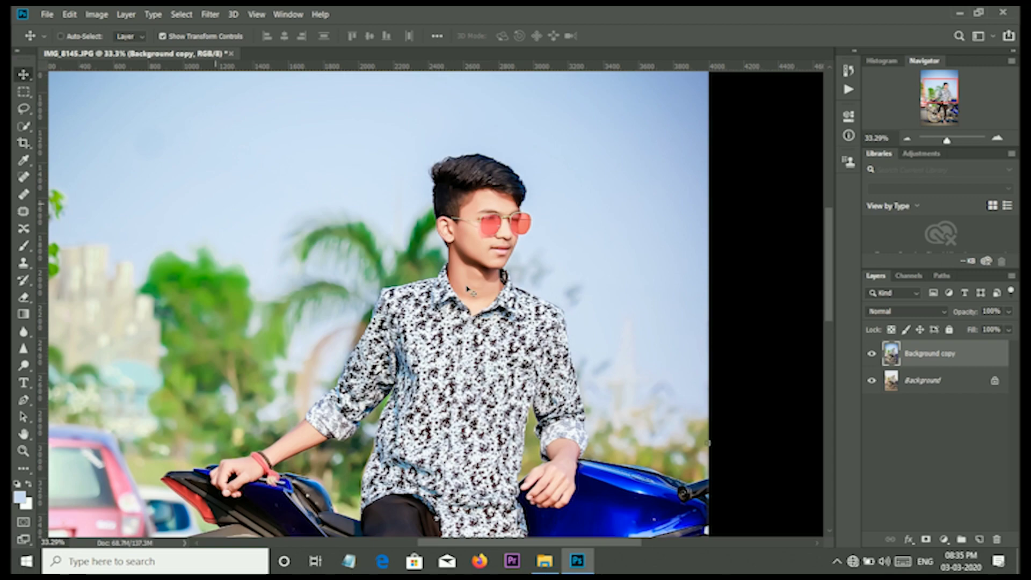
{"action": "scroll", "coordinate": [469, 289], "scroll_direction": "up", "scroll_amount": 2}
{"action": "scroll", "coordinate": [483, 258], "scroll_direction": "up", "scroll_amount": 1}
{"action": "scroll", "coordinate": [499, 231], "scroll_direction": "up", "scroll_amount": 1}
{"action": "scroll", "coordinate": [520, 199], "scroll_direction": "down", "scroll_amount": 2}
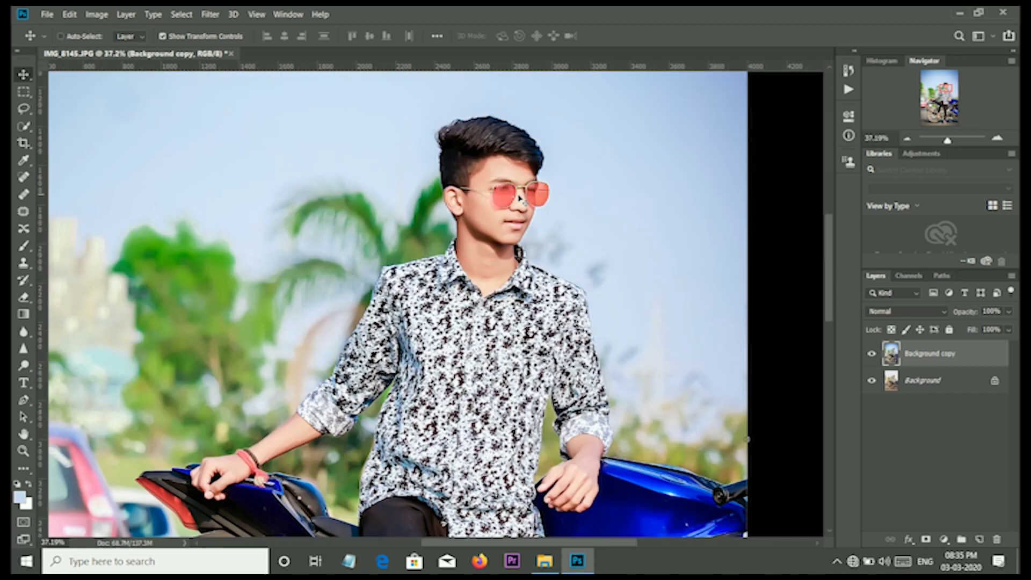
{"action": "scroll", "coordinate": [519, 200], "scroll_direction": "down", "scroll_amount": 2}
{"action": "scroll", "coordinate": [520, 202], "scroll_direction": "down", "scroll_amount": 2}
{"action": "scroll", "coordinate": [520, 205], "scroll_direction": "down", "scroll_amount": 1}
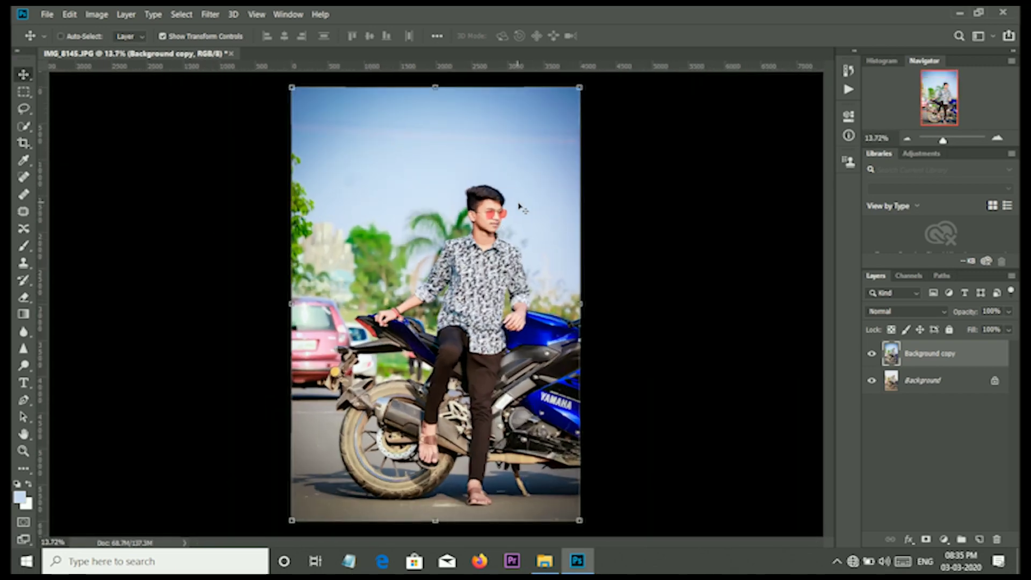
{"action": "scroll", "coordinate": [521, 207], "scroll_direction": "down", "scroll_amount": 1}
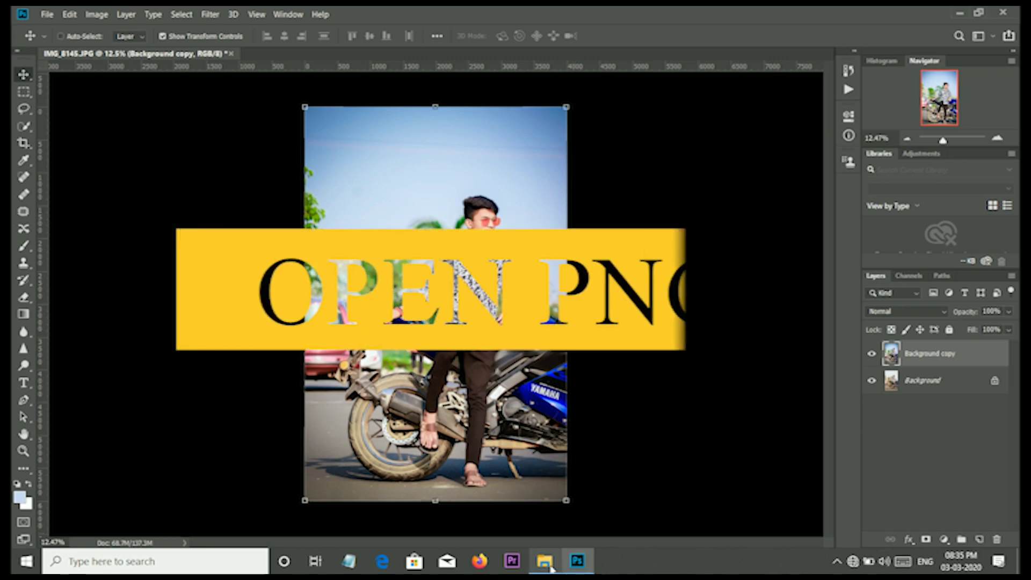
Drag the glow PNG from the Desktop LOGO folder in File Explorer onto the Photoshop canvas
{"action": "left_click", "coordinate": [545, 561]}
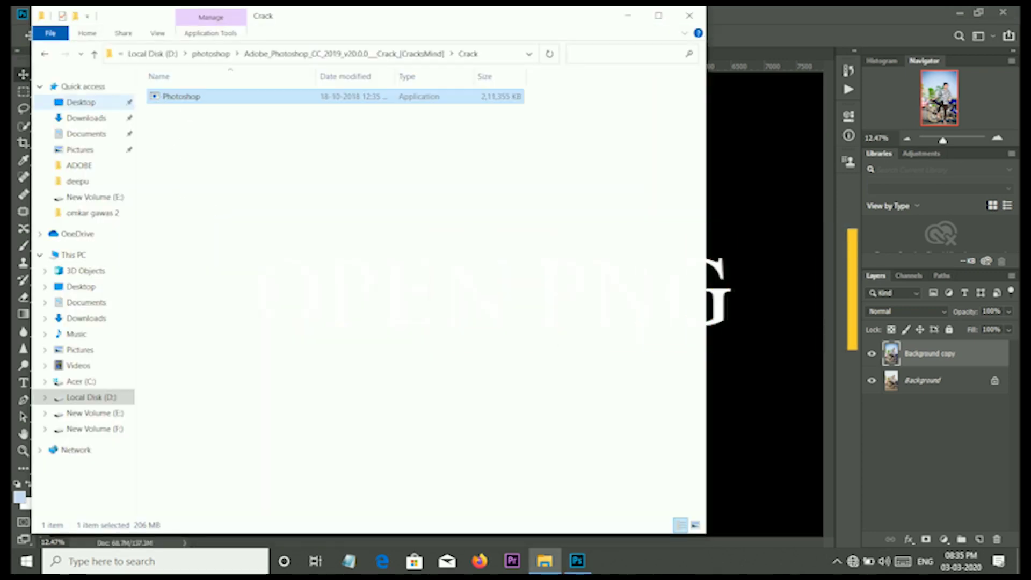
{"action": "left_click", "coordinate": [81, 102]}
{"action": "left_click", "coordinate": [204, 111]}
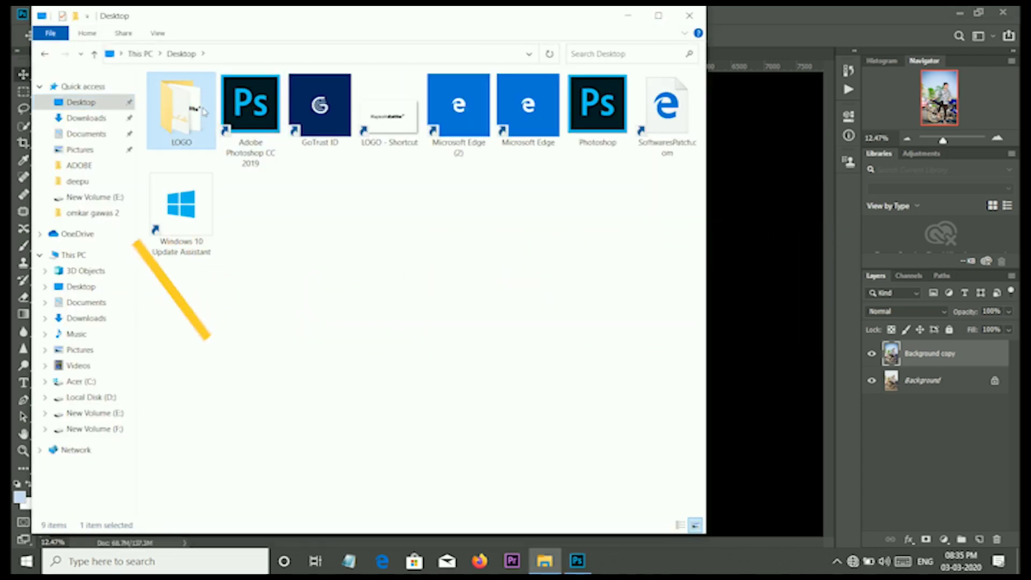
{"action": "double_click", "coordinate": [204, 111]}
{"action": "mouse_move", "coordinate": [250, 105]}
{"action": "left_mouse_down"}
{"action": "mouse_move", "coordinate": [691, 468]}
{"action": "mouse_move", "coordinate": [716, 442]}
{"action": "left_mouse_up"}
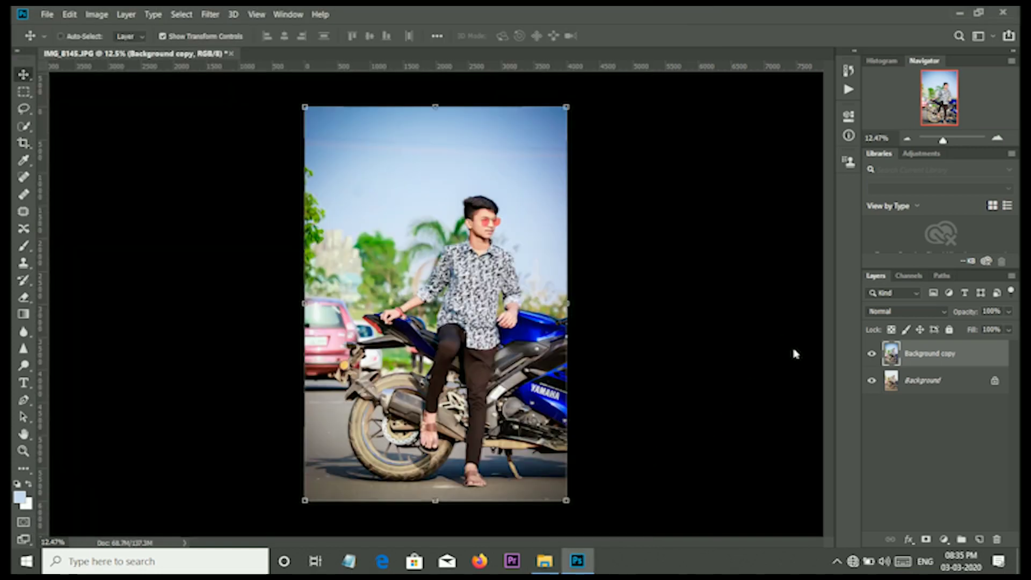
Set the glow layer to Screen blend mode, then enlarge it over the photo's upper left
{"action": "left_click", "coordinate": [902, 312]}
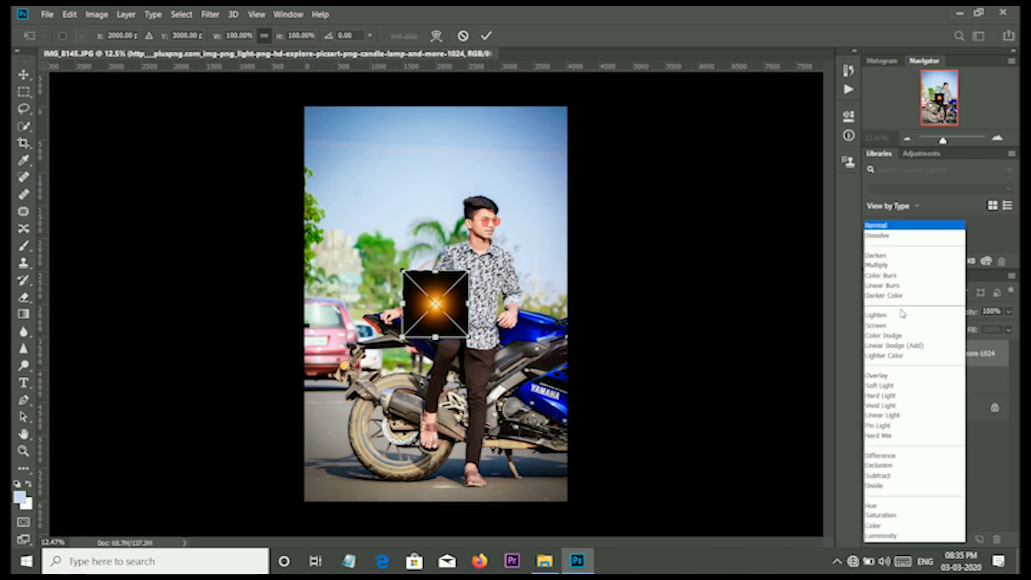
{"action": "left_click", "coordinate": [896, 324]}
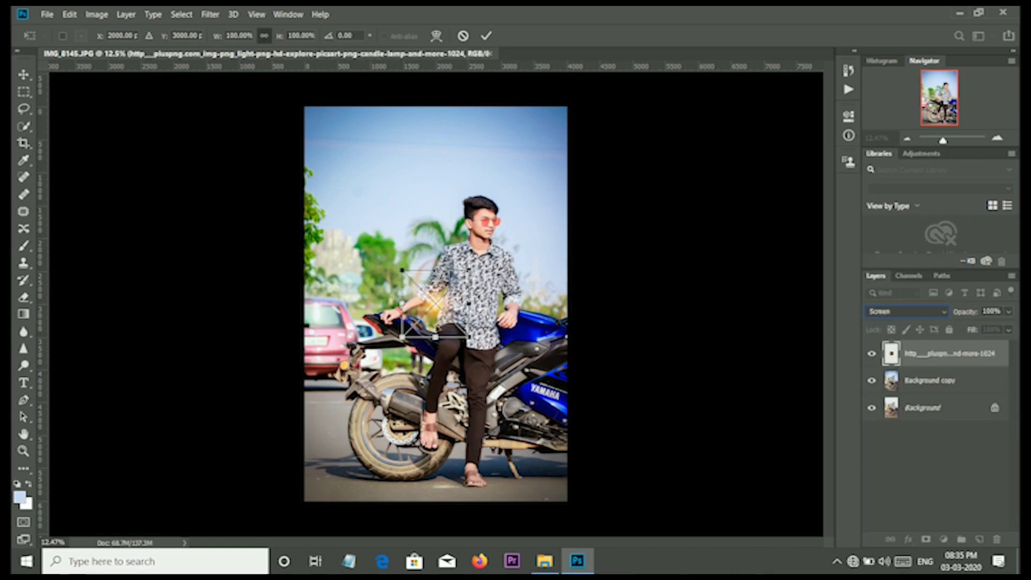
{"action": "left_click_drag", "start_coordinate": [435, 337], "coordinate": [438, 483]}
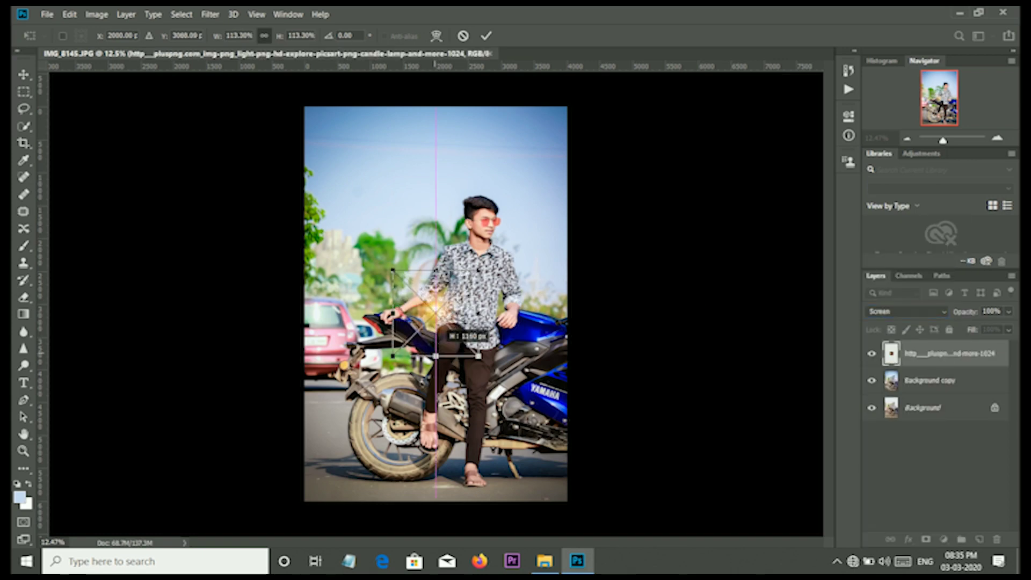
{"action": "mouse_move", "coordinate": [439, 413]}
{"action": "left_mouse_down"}
{"action": "mouse_move", "coordinate": [381, 359]}
{"action": "mouse_move", "coordinate": [381, 232]}
{"action": "left_mouse_up"}
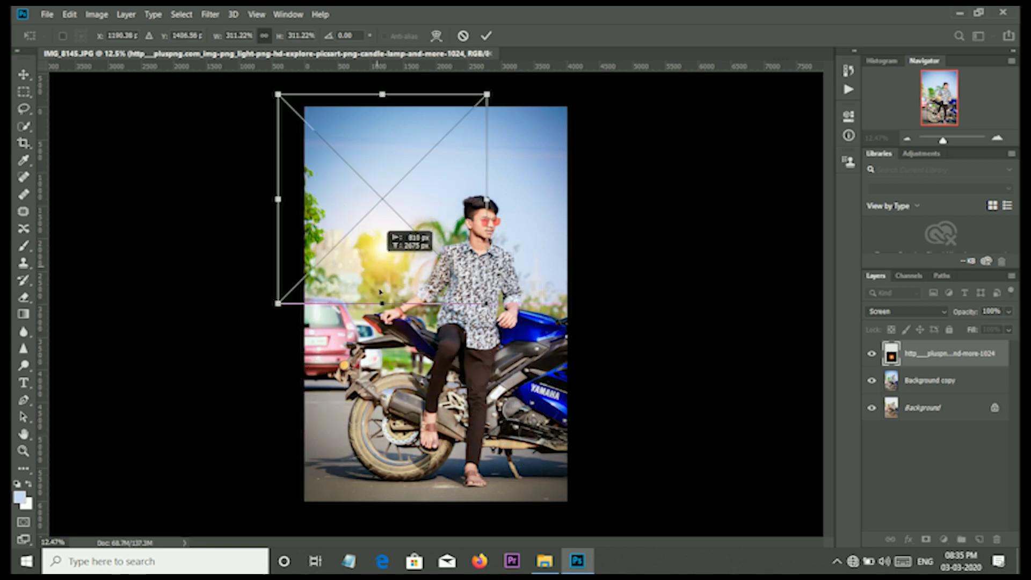
{"action": "mouse_move", "coordinate": [381, 303]}
{"action": "left_mouse_down"}
{"action": "mouse_move", "coordinate": [383, 414]}
{"action": "mouse_move", "coordinate": [352, 370]}
{"action": "mouse_move", "coordinate": [362, 351]}
{"action": "left_mouse_up"}
{"action": "key", "text": "Return"}
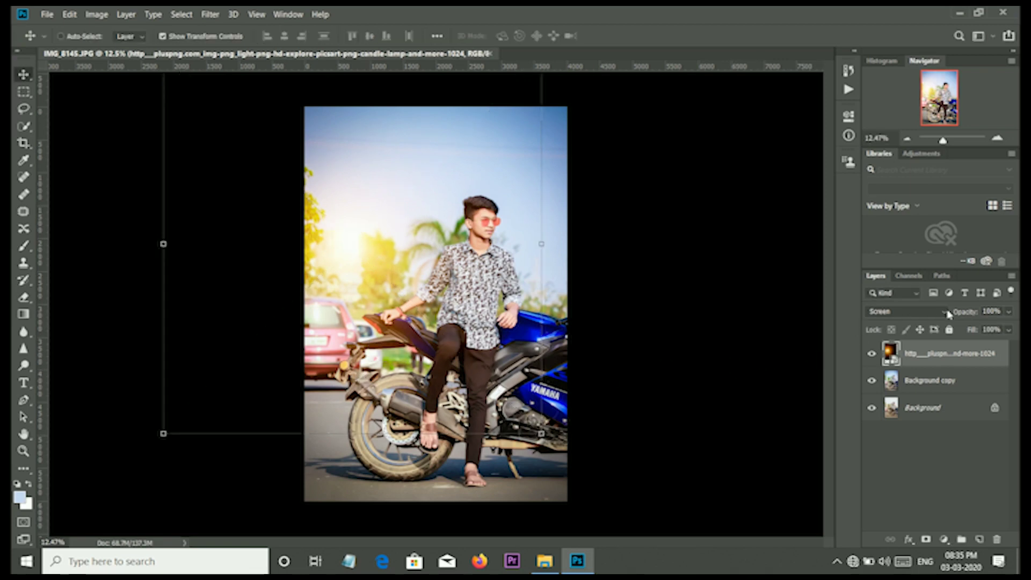
Lower the glow layer to 59% opacity and 84% fill, and nudge it into place
{"action": "left_click_drag", "start_coordinate": [965, 315], "coordinate": [934, 317]}
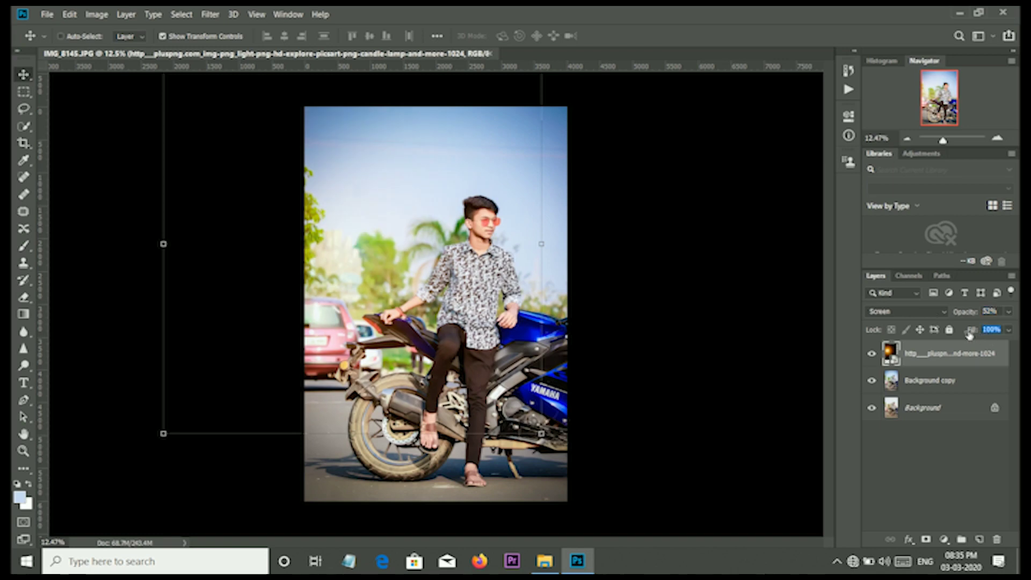
{"action": "left_click_drag", "start_coordinate": [976, 336], "coordinate": [963, 336]}
{"action": "left_click_drag", "start_coordinate": [348, 261], "coordinate": [341, 278]}
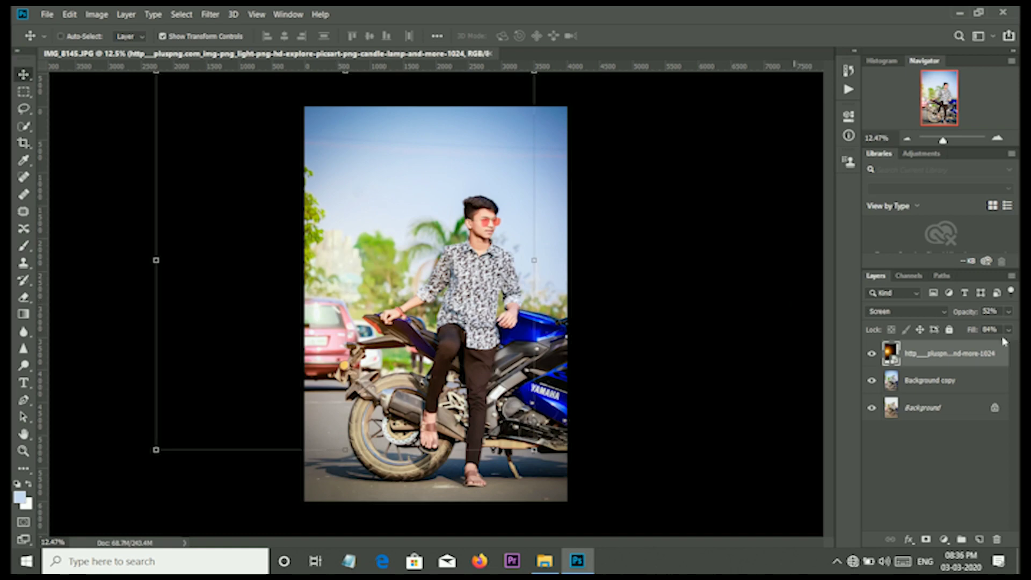
{"action": "left_click_drag", "start_coordinate": [980, 317], "coordinate": [979, 317]}
{"action": "left_click_drag", "start_coordinate": [460, 244], "coordinate": [382, 269]}
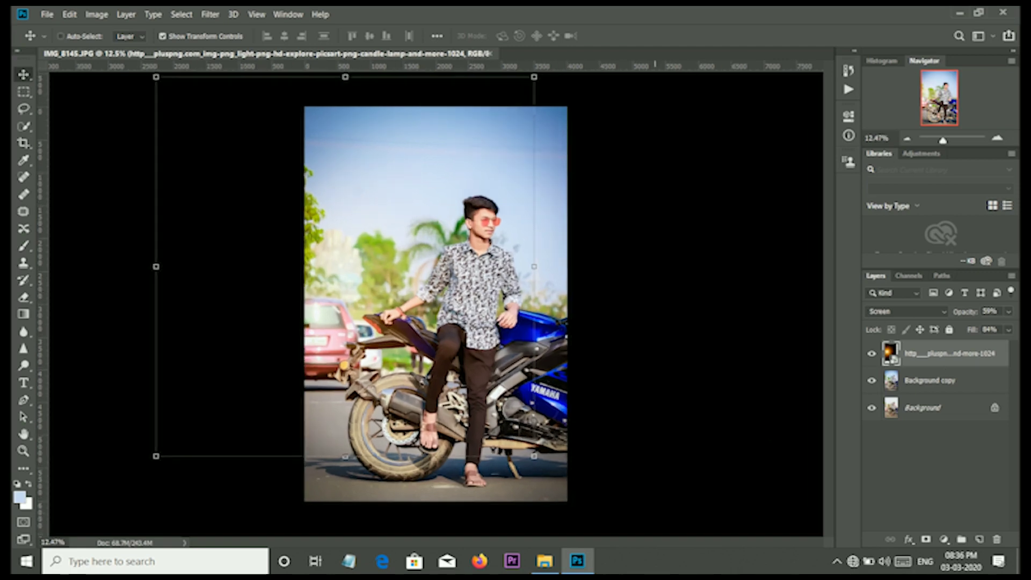
Merge the glow layer down into Background copy and crop back to the original photo frame
{"action": "right_click", "coordinate": [957, 355]}
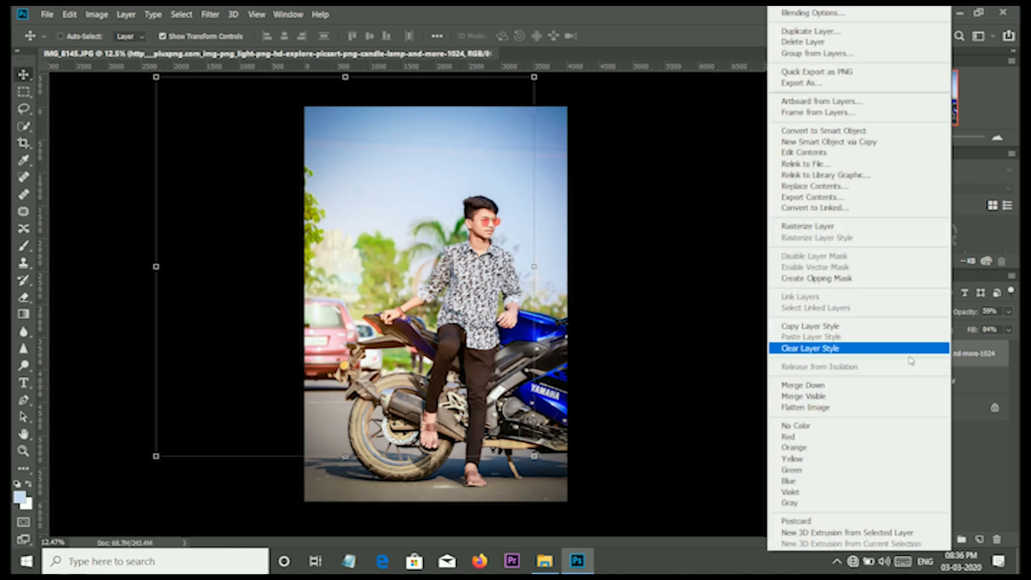
{"action": "left_click", "coordinate": [832, 385]}
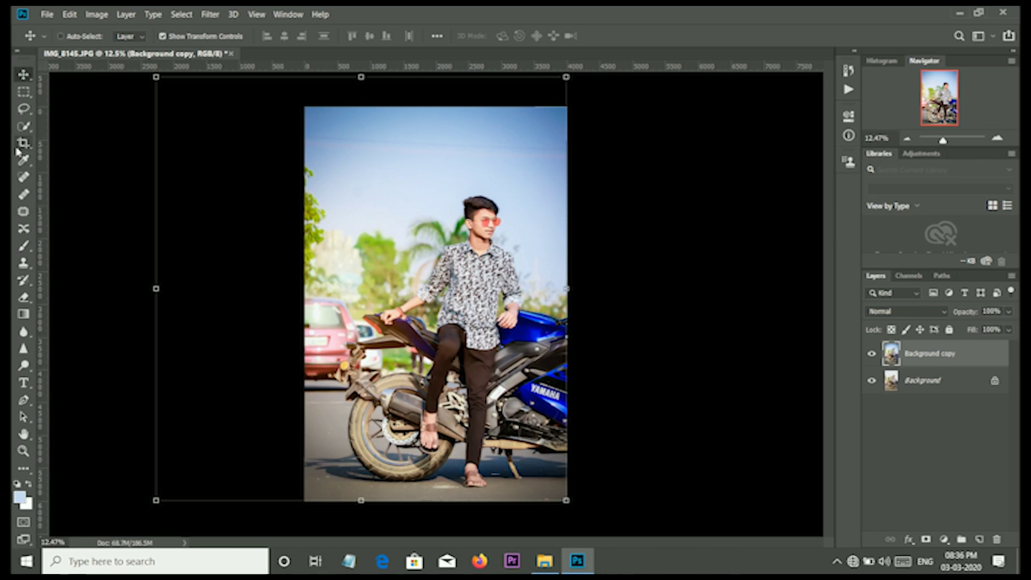
{"action": "left_click", "coordinate": [24, 143]}
{"action": "left_click", "coordinate": [334, 184]}
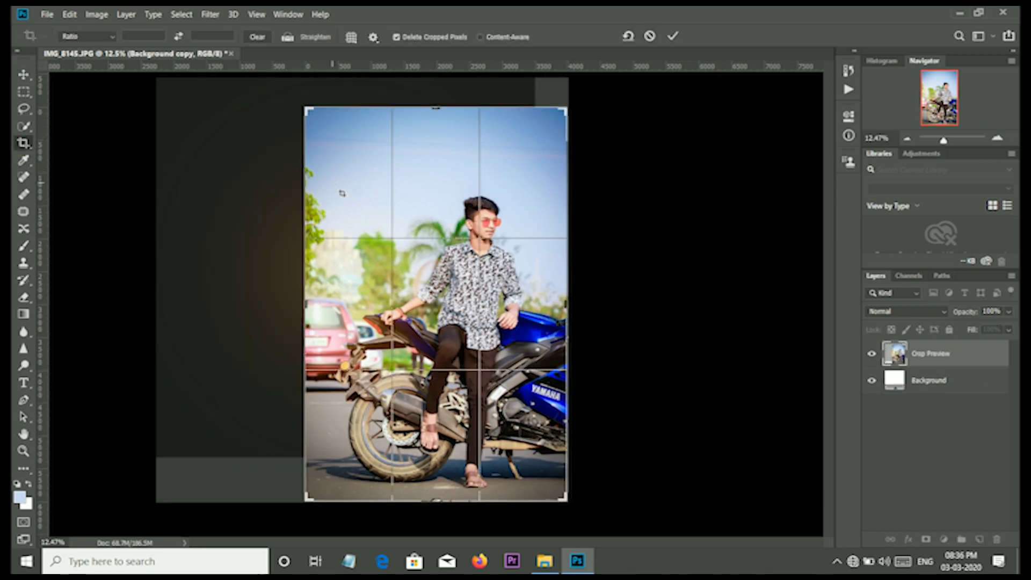
{"action": "left_click", "coordinate": [673, 36]}
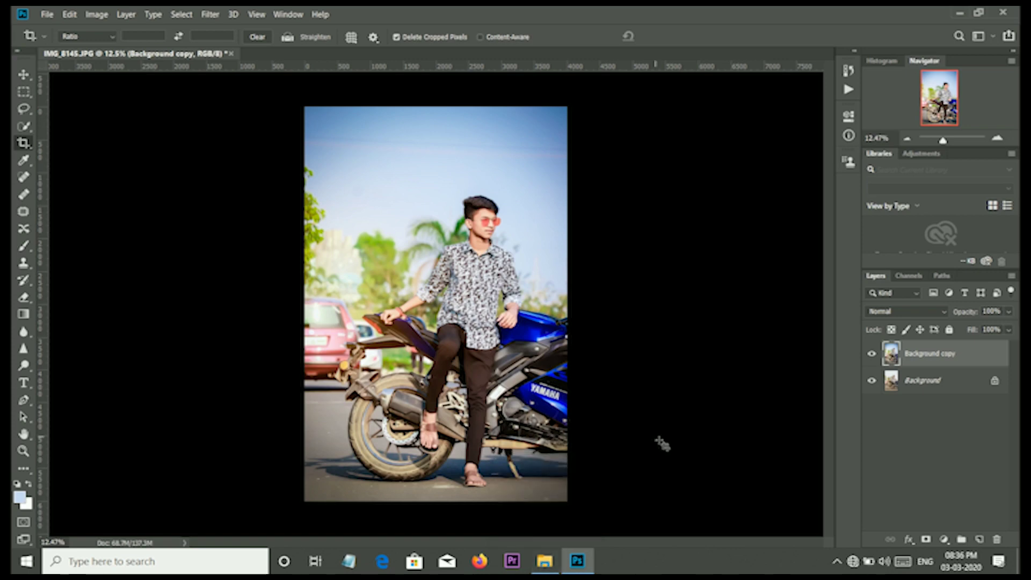
{"action": "key", "text": "ctrl"}
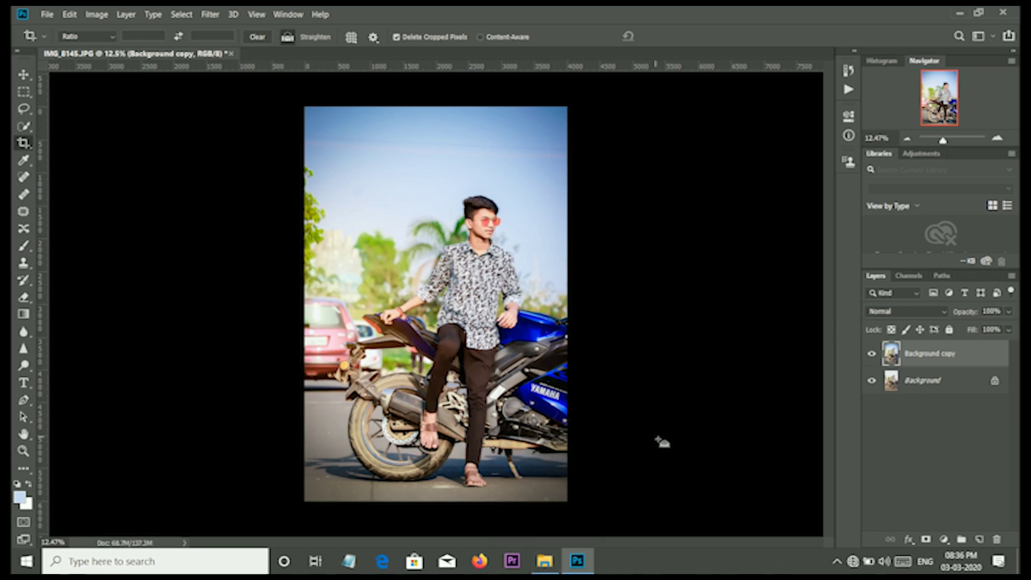